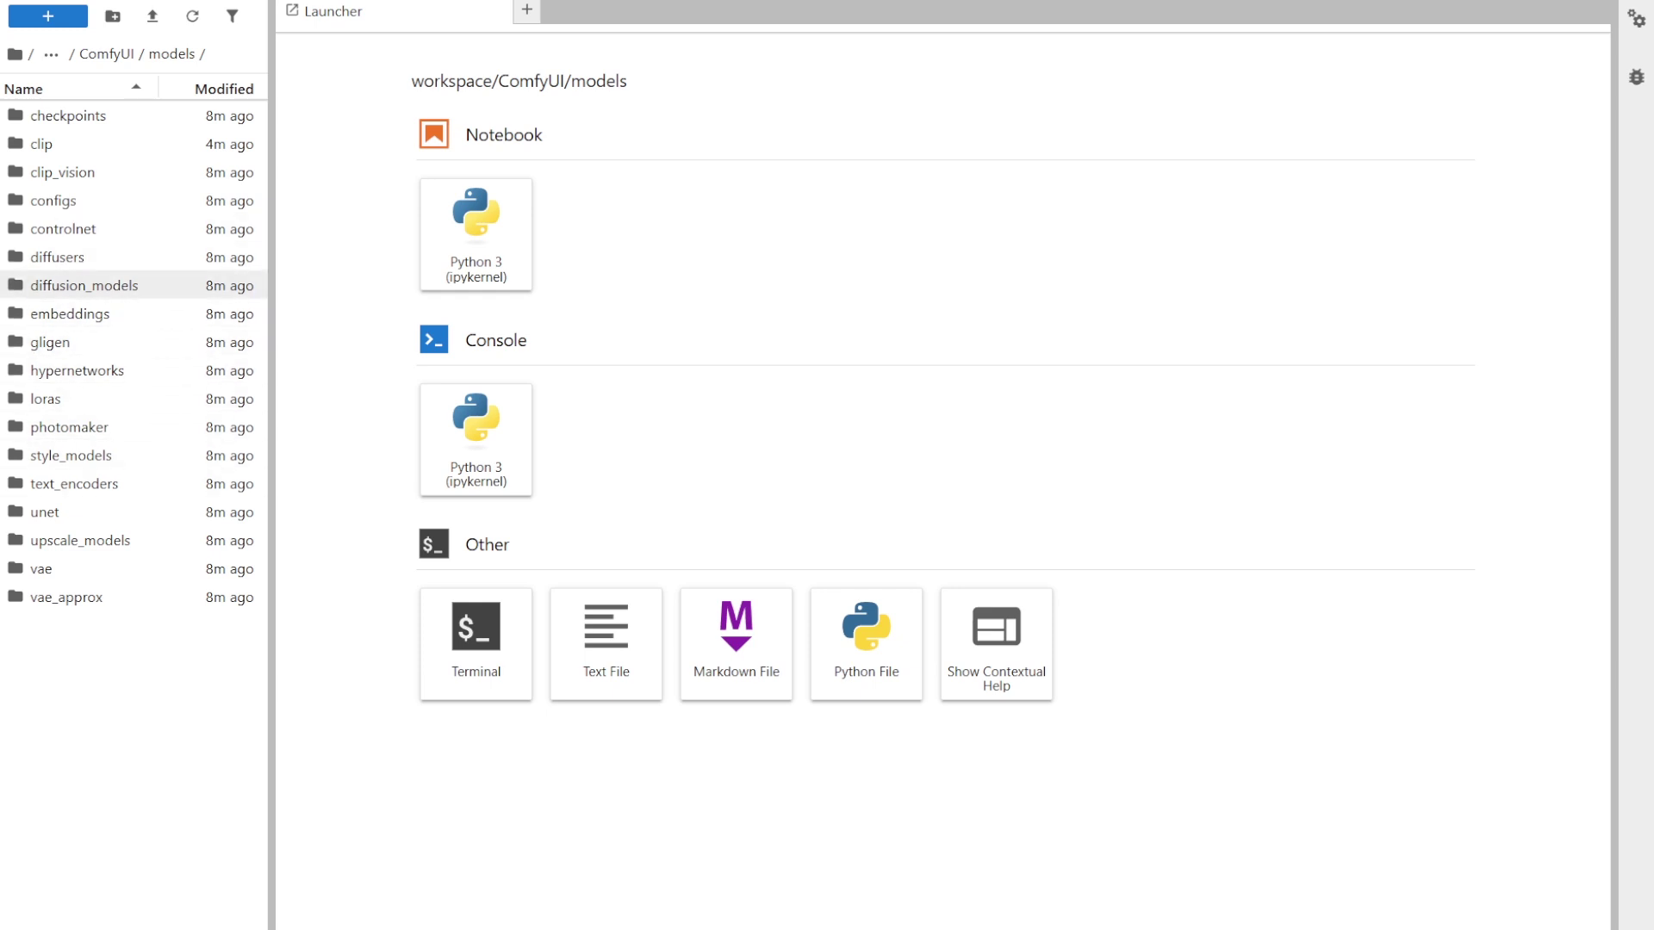
# - Browse into the ComfyUI diffusers models folder in JupyterLab, then the clip models folder
pyautogui.doubleClick(57, 257)
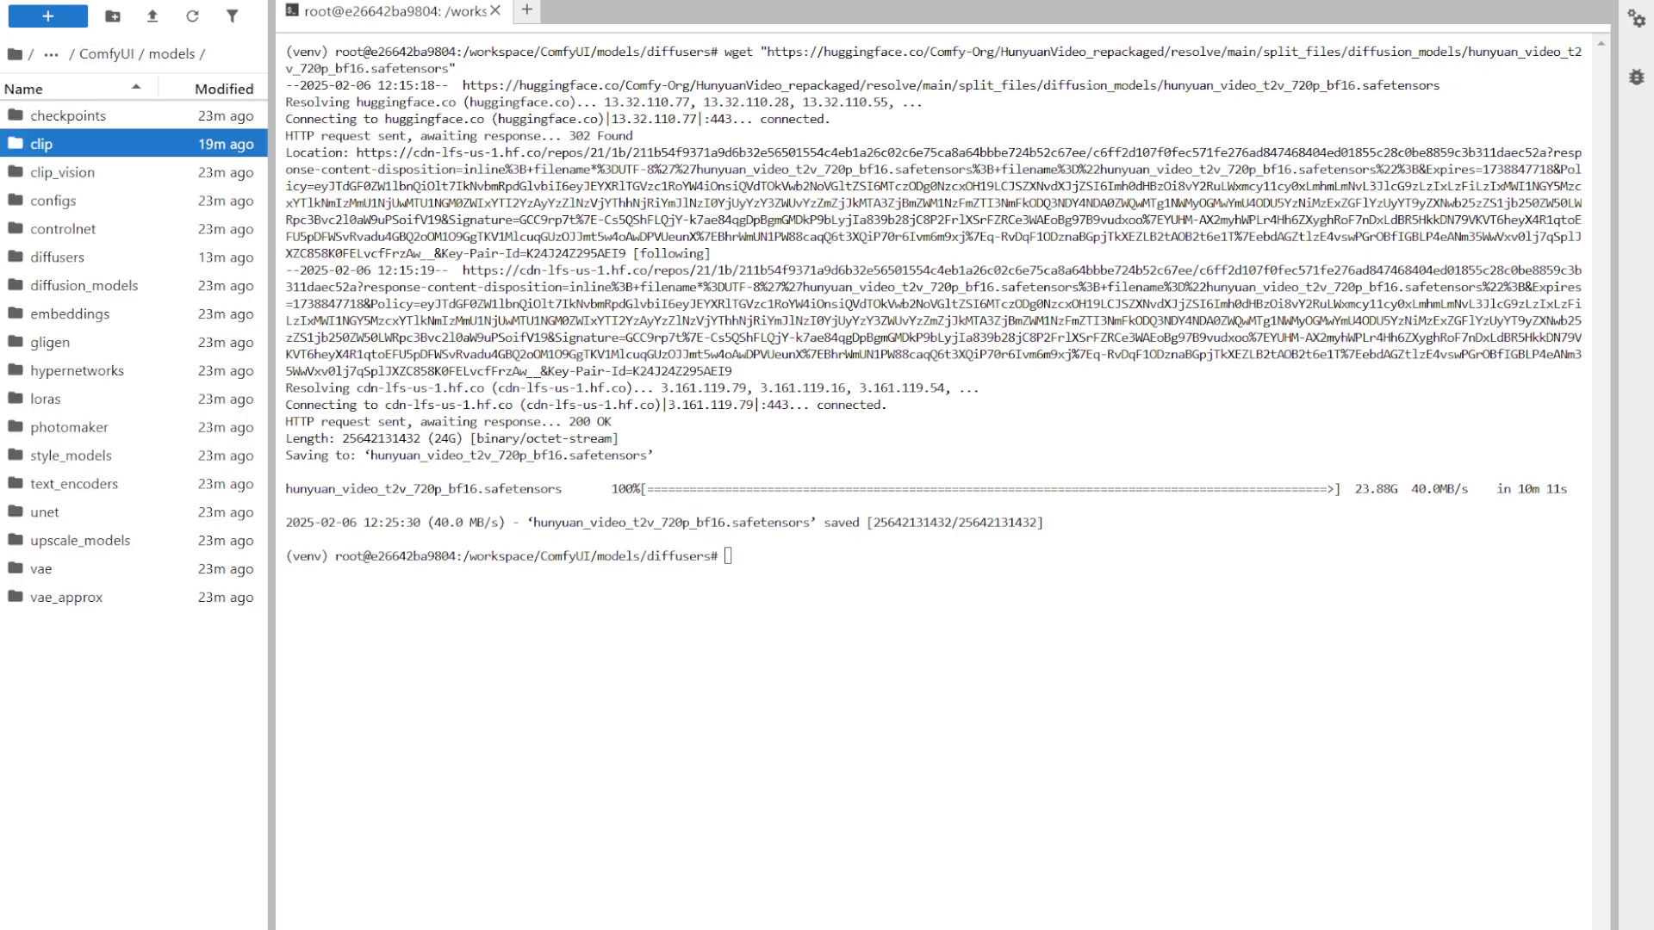
pyautogui.doubleClick(42, 143)
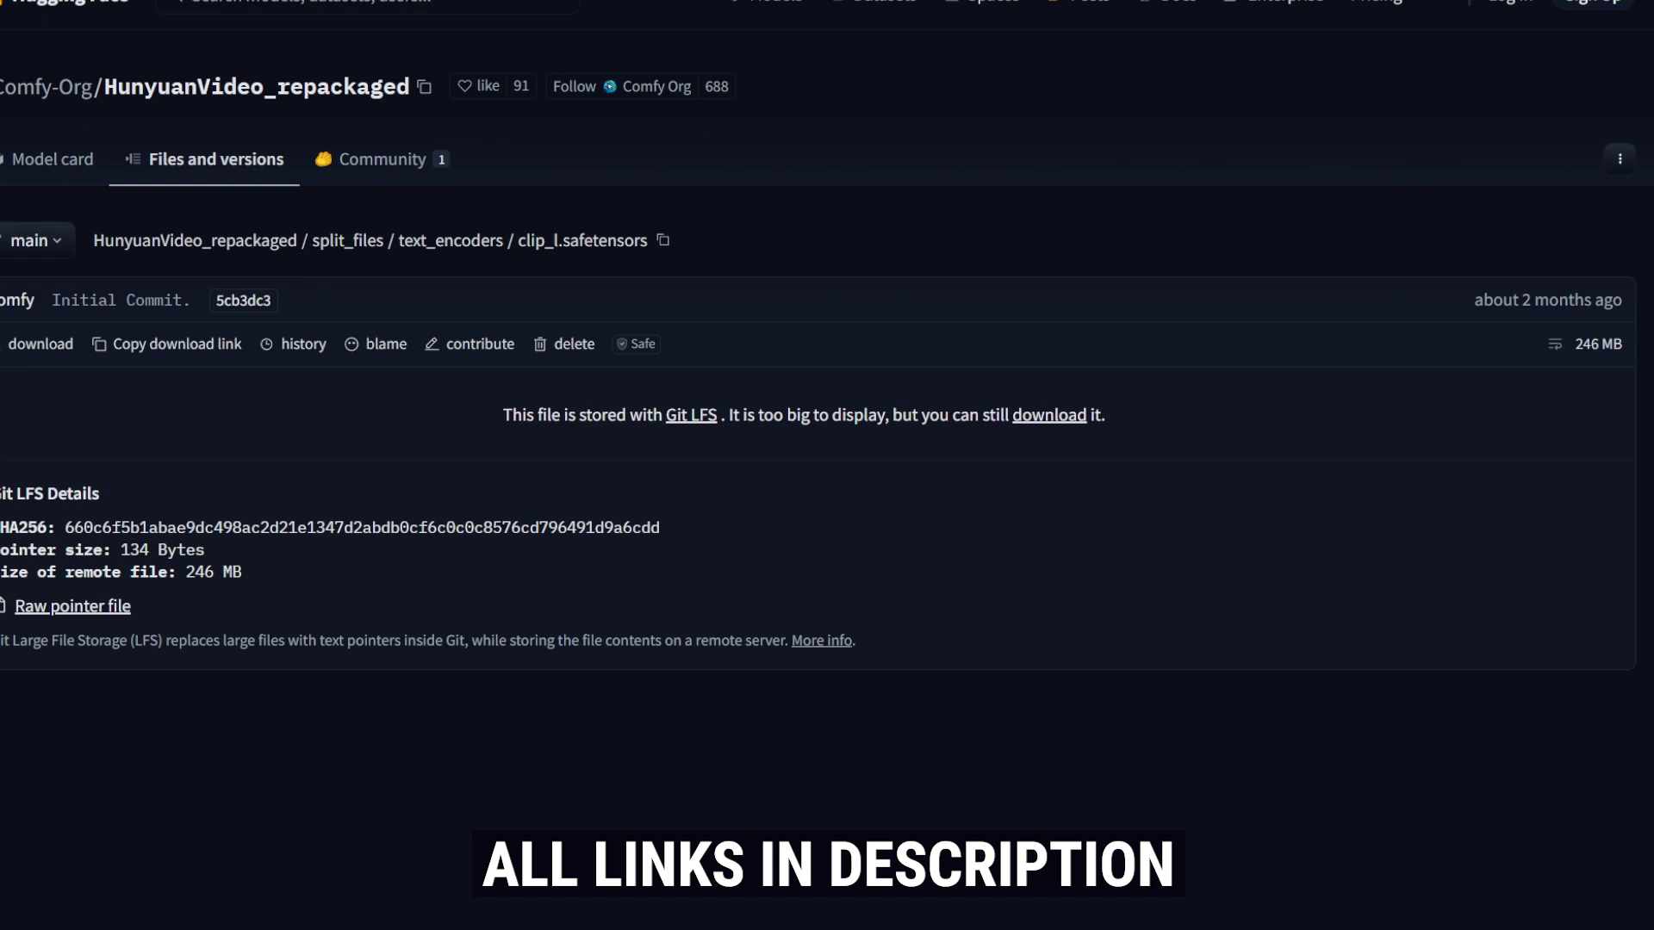
# - Copy the clip_l.safetensors download link from its Hugging Face page
pyautogui.click(176, 343)
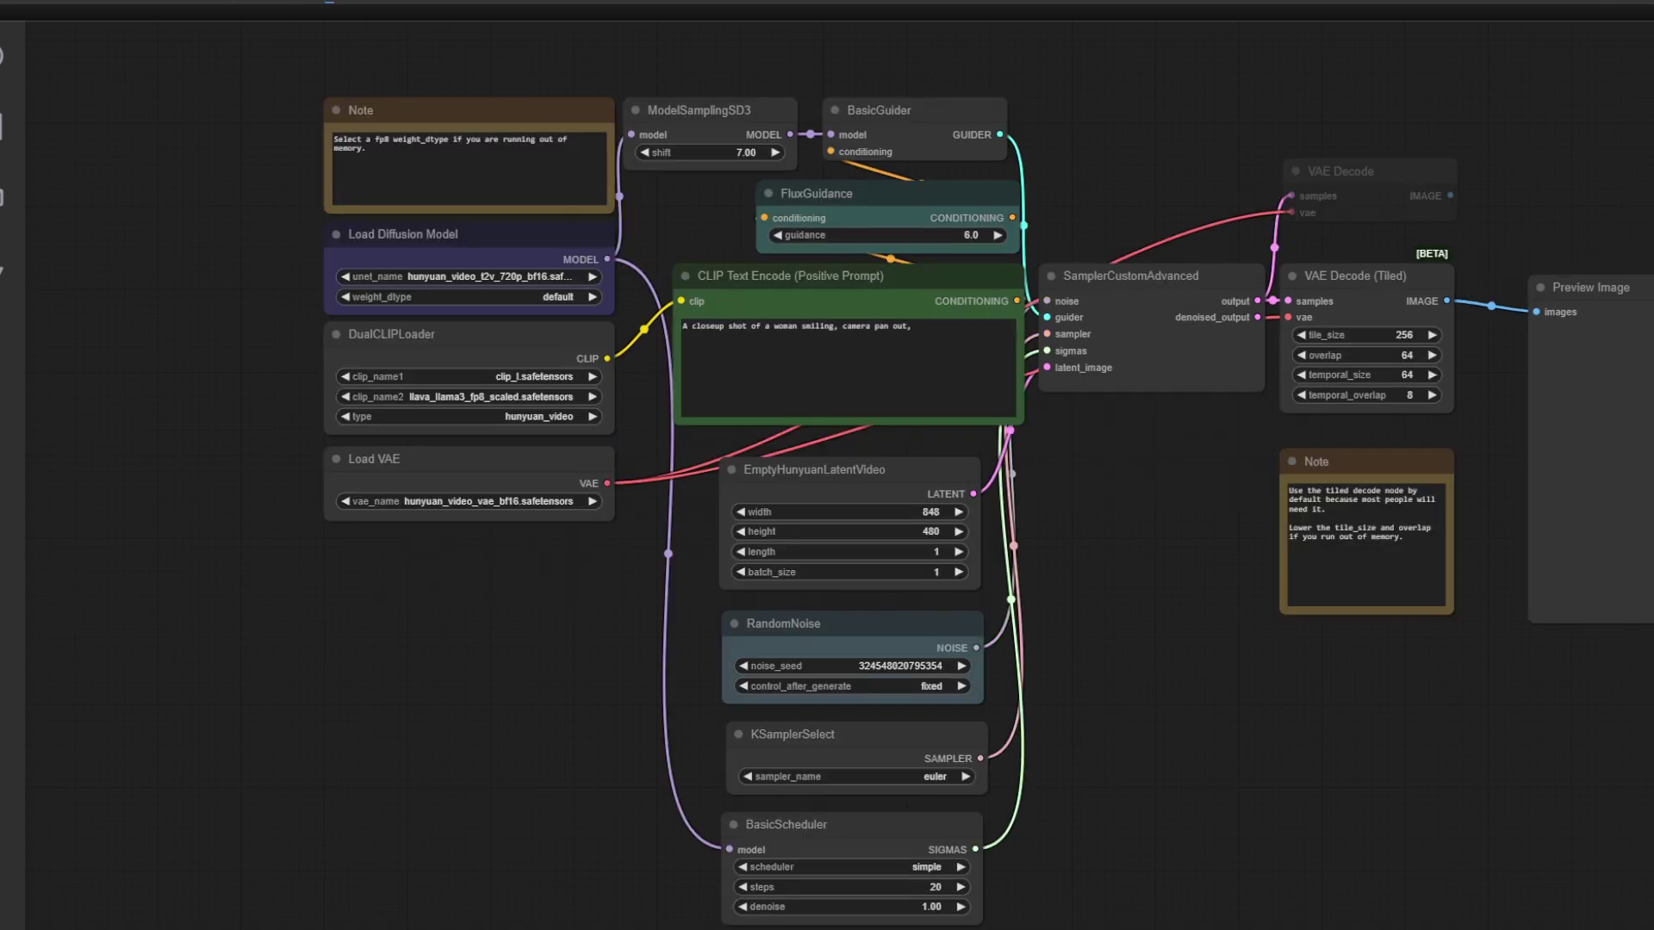
pyautogui.scroll(-1, 997, 528)
pyautogui.moveTo(1120, 603); pyautogui.dragTo(914, 679)
pyautogui.scroll(3, 888, 548)
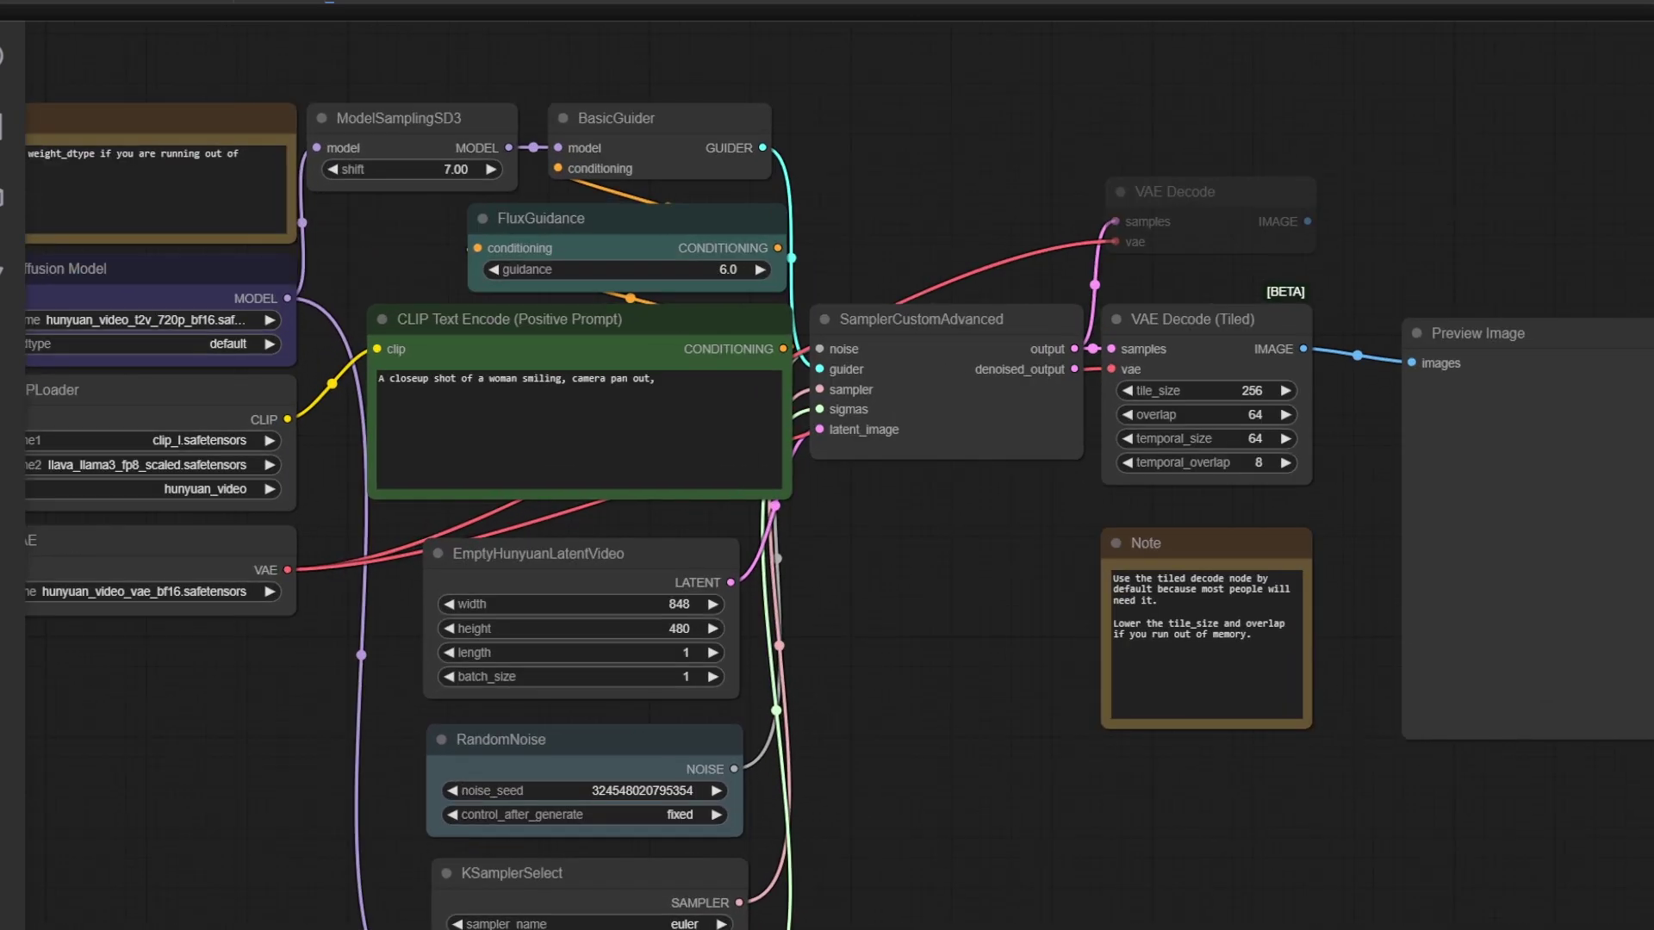
pyautogui.moveTo(948, 560); pyautogui.dragTo(1314, 632)
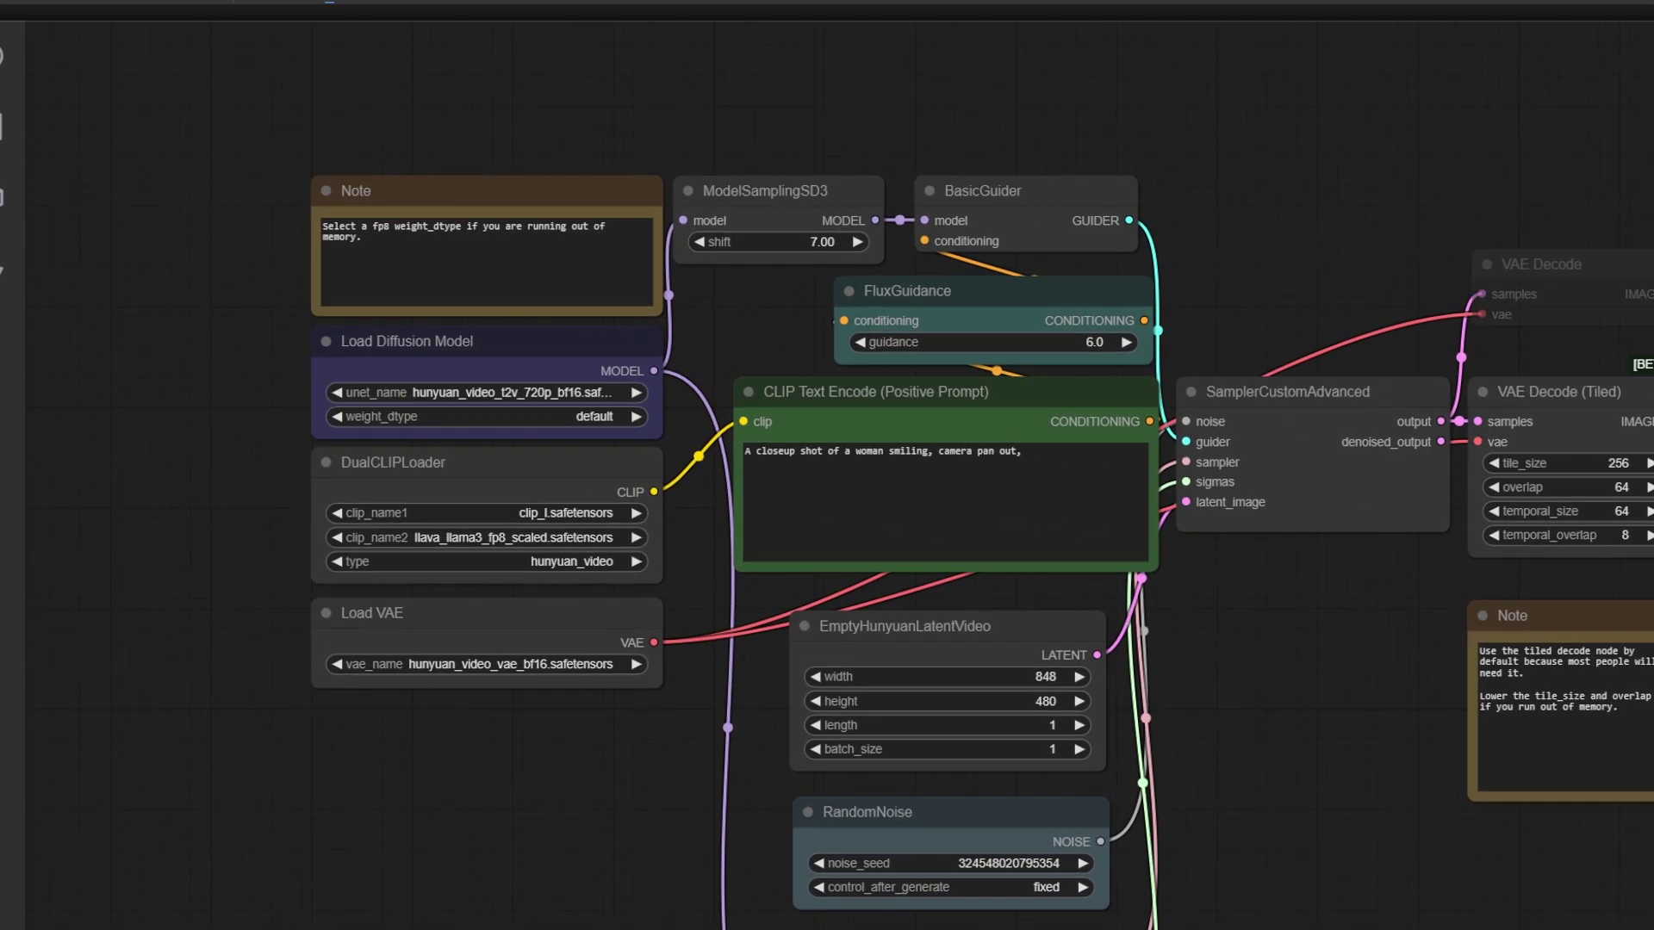
pyautogui.scroll(1, 1285, 667)
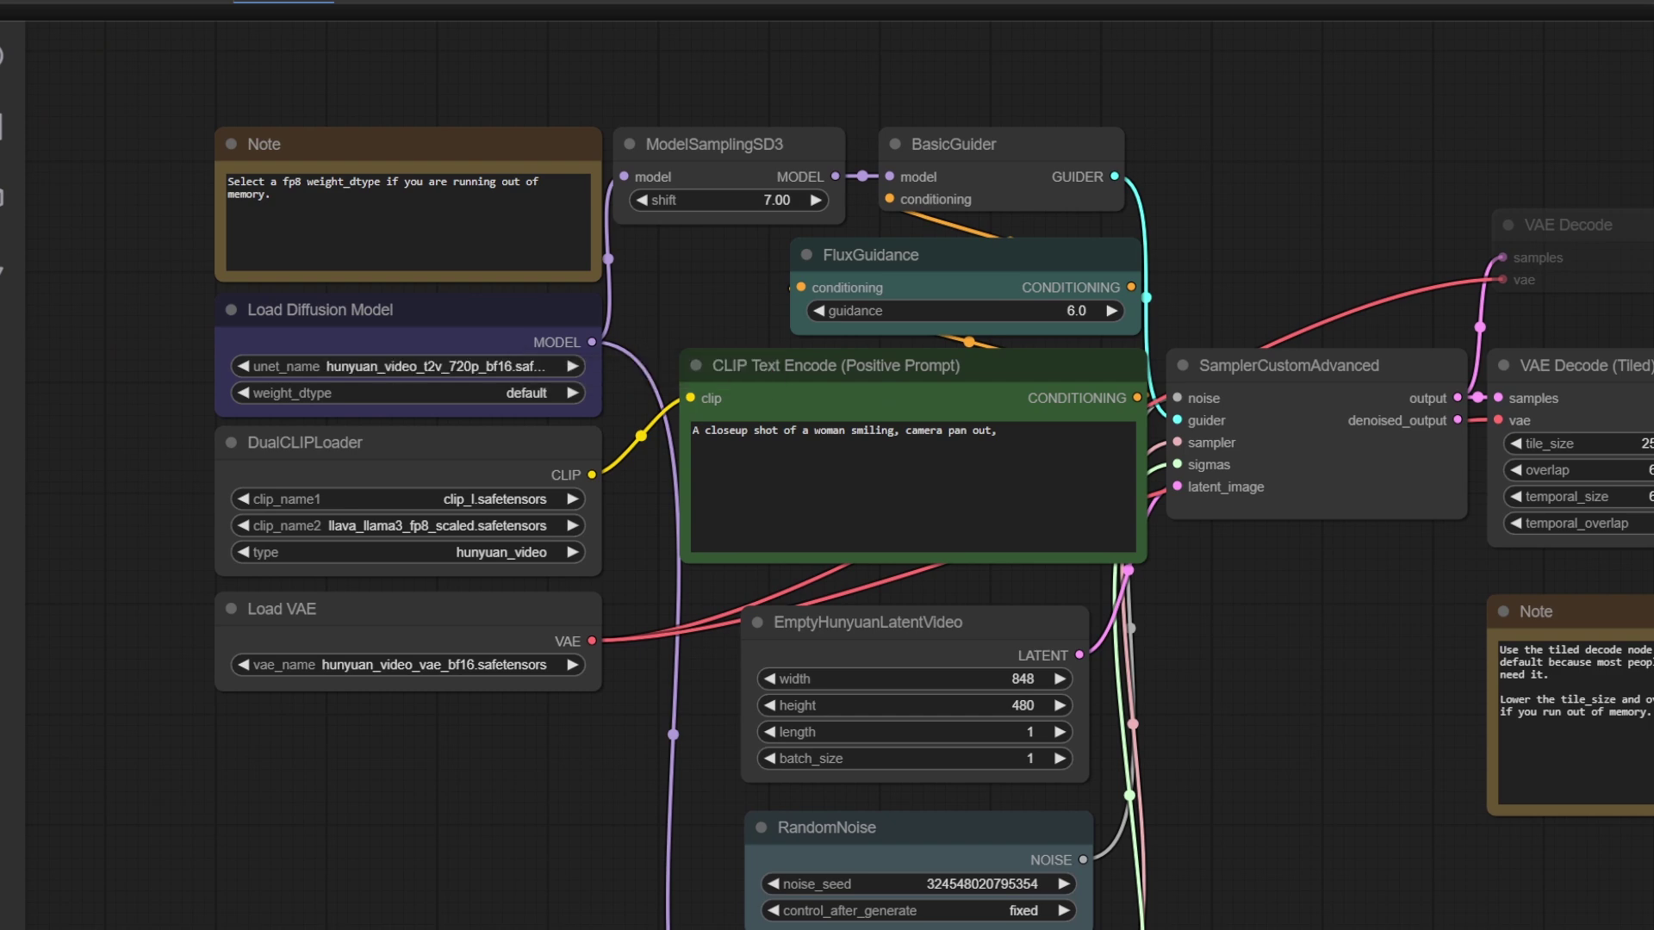
pyautogui.click(483, 498)
pyautogui.click(517, 504)
pyautogui.click(527, 525)
pyautogui.click(634, 551)
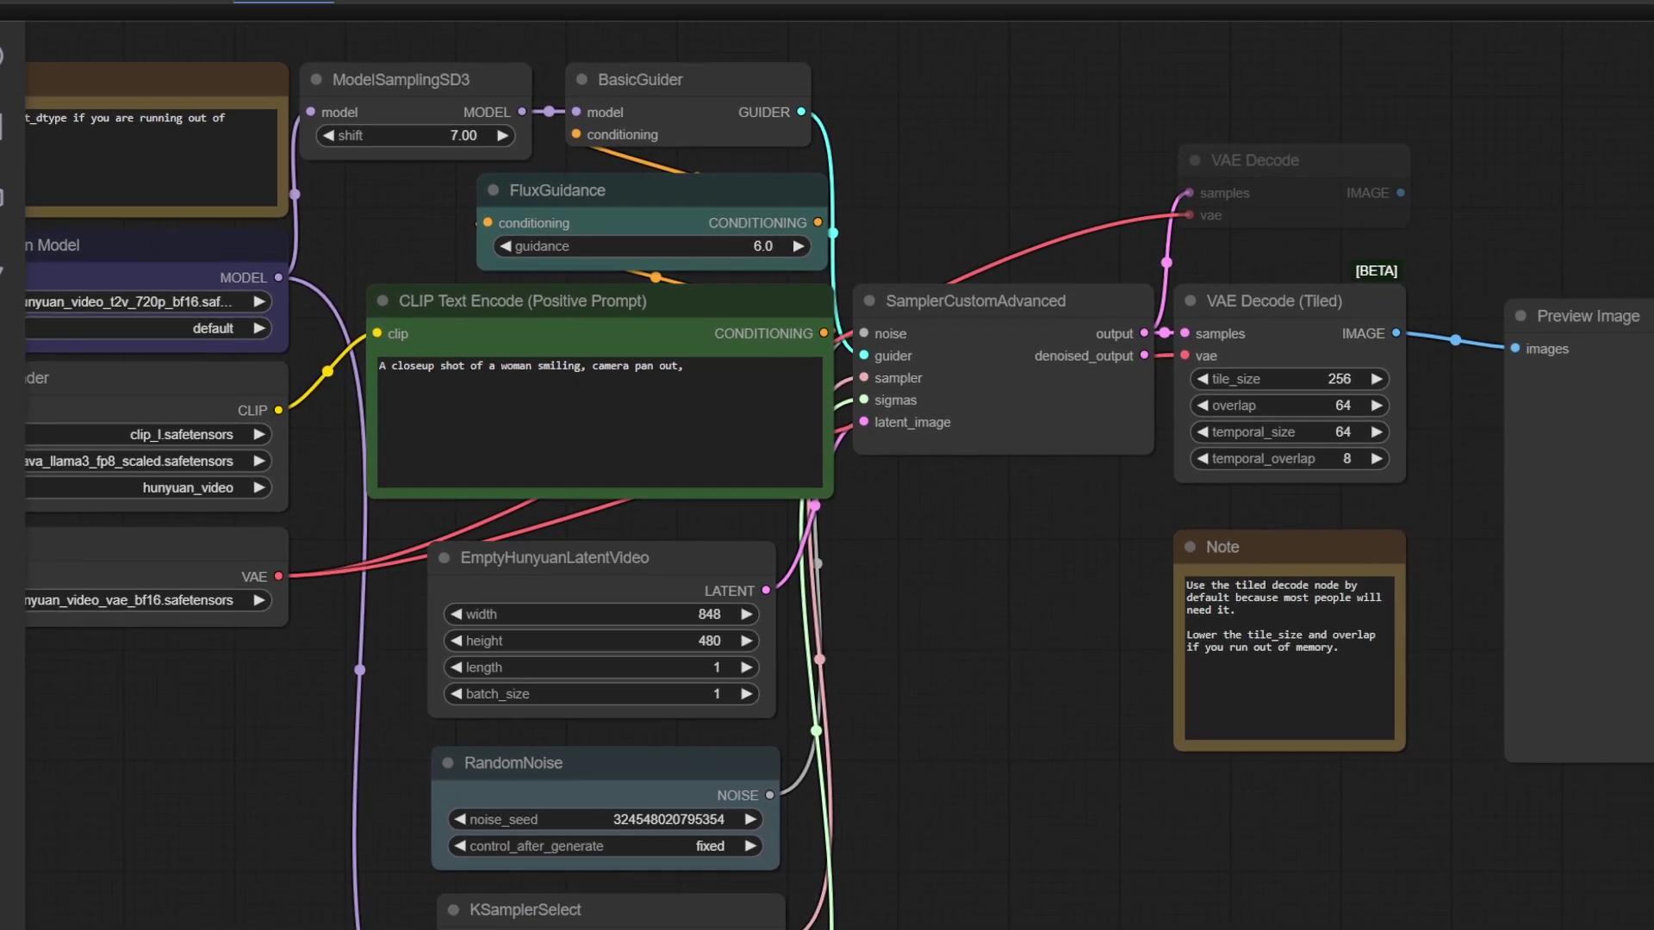
# - Pan the workflow toward the decode and output nodes and select the video length value
pyautogui.scroll(4, 694, 603)
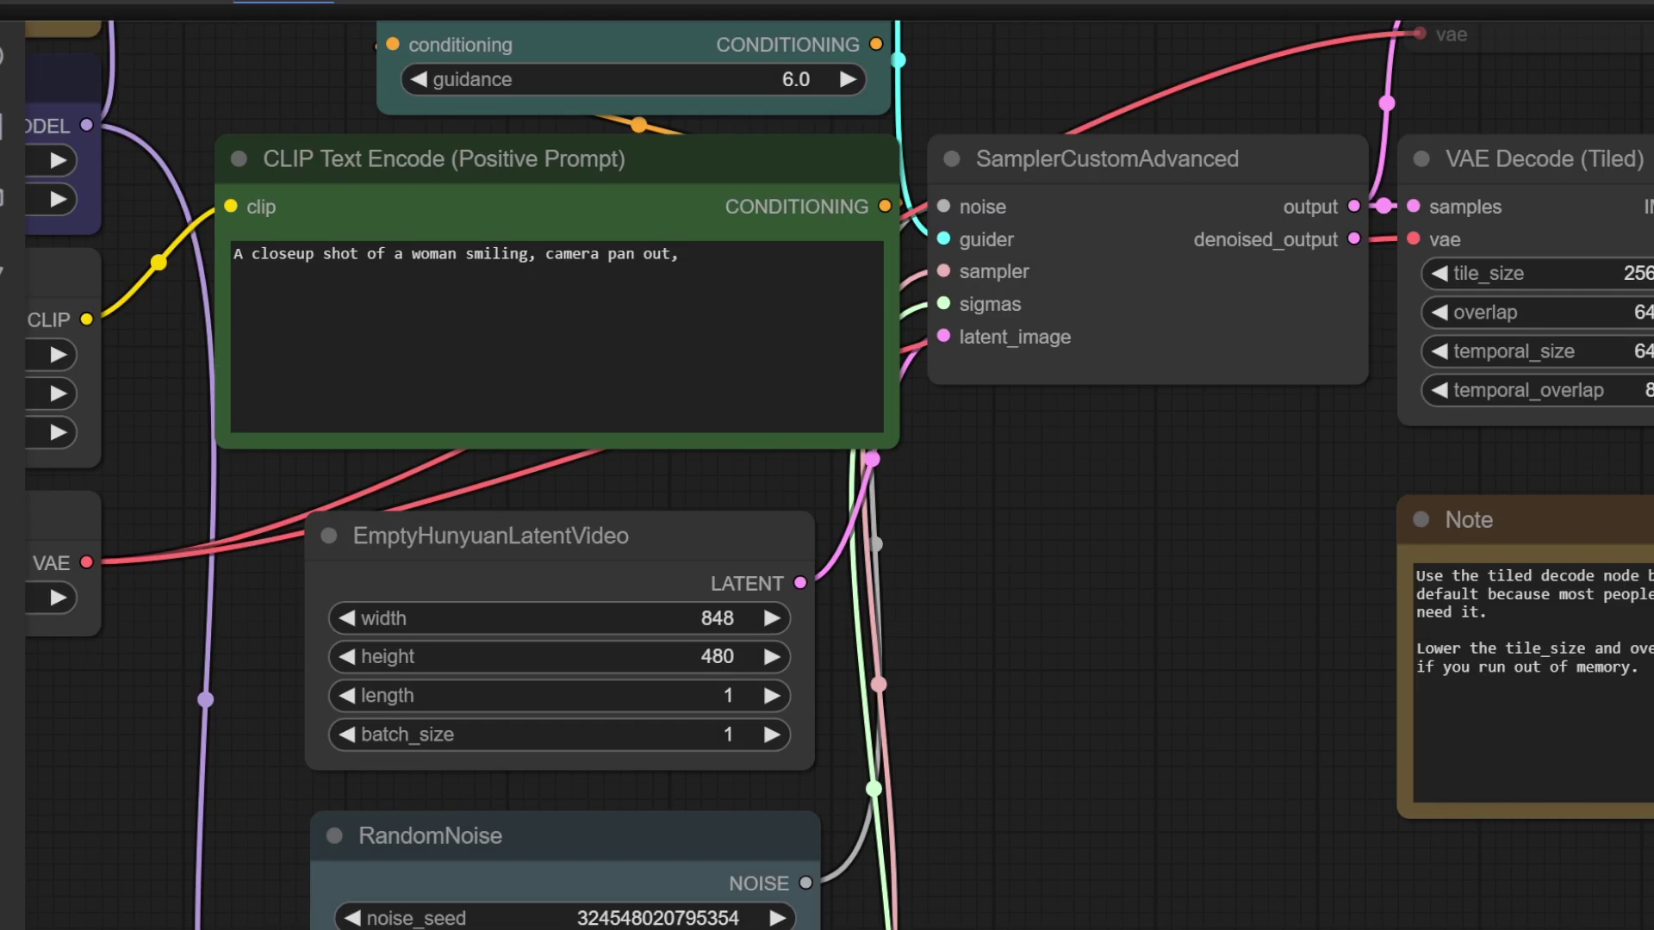
pyautogui.scroll(-2, 861, 878)
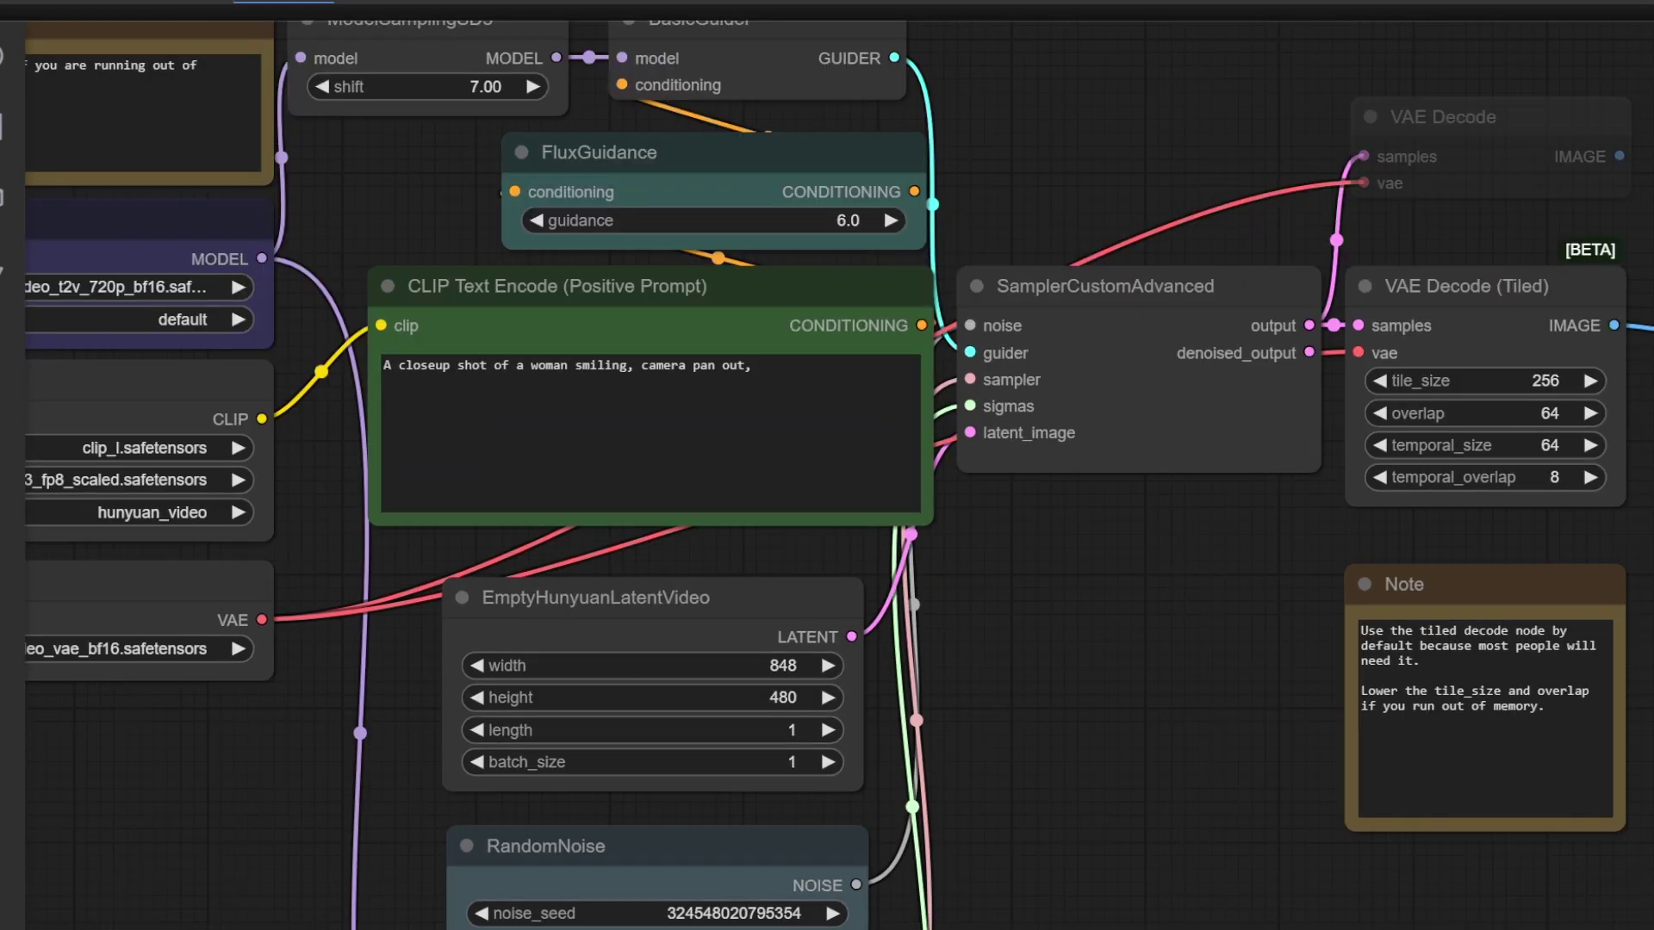
pyautogui.moveTo(861, 689); pyautogui.dragTo(225, 509)
pyautogui.scroll(-2, 827, 465)
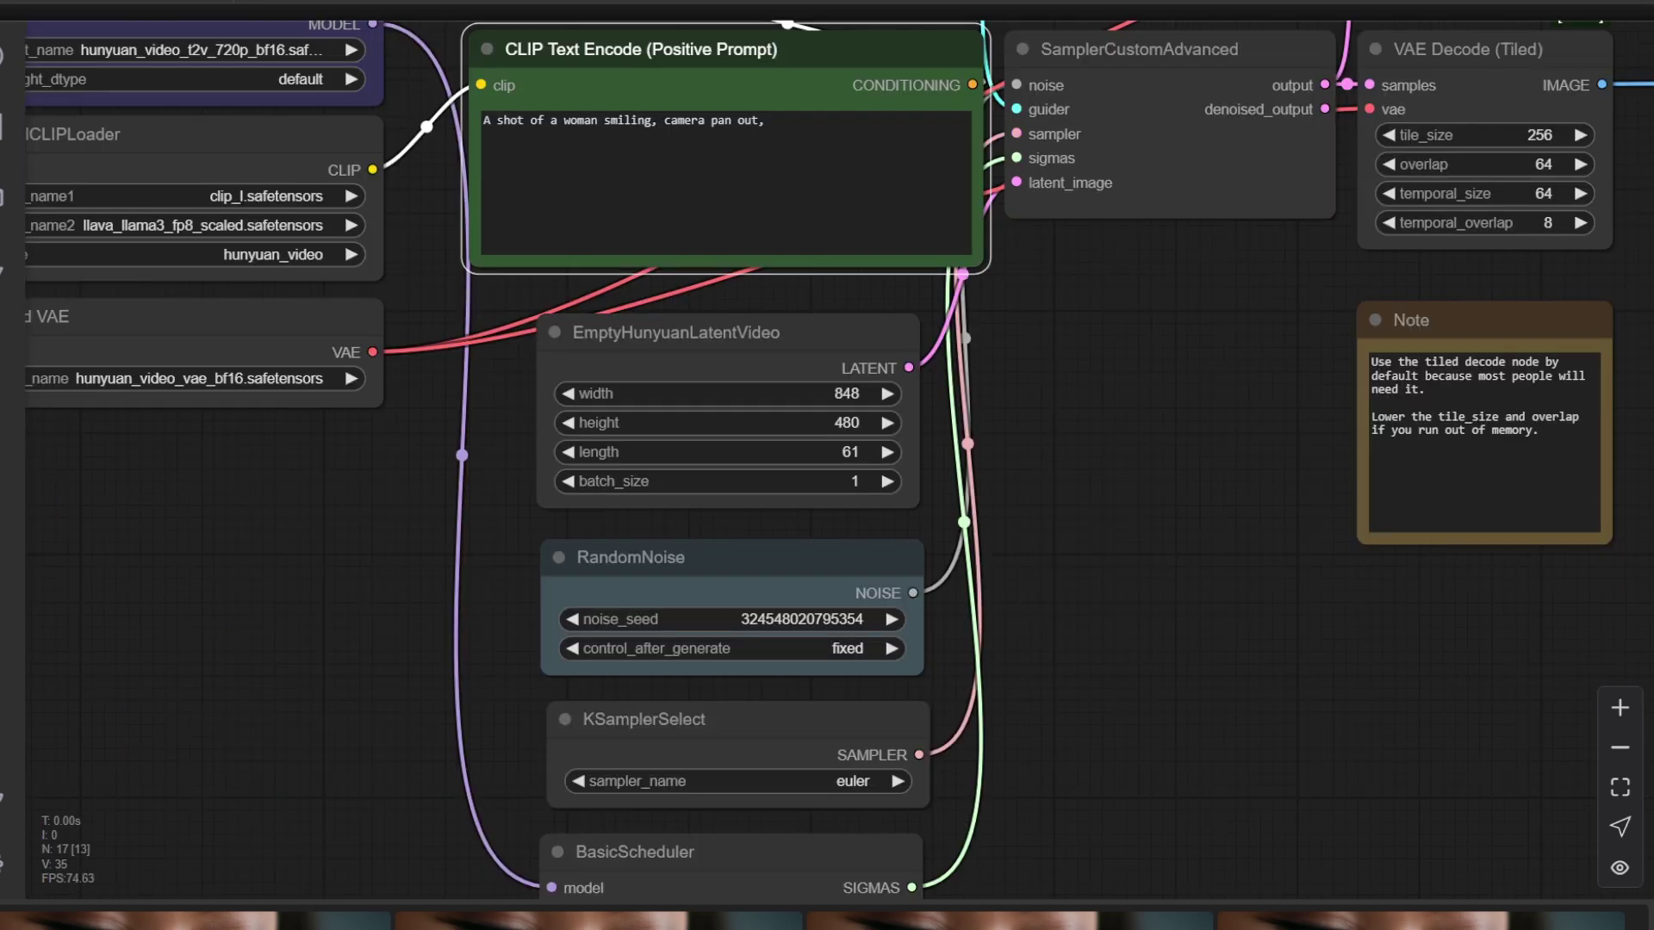
pyautogui.click(732, 451)
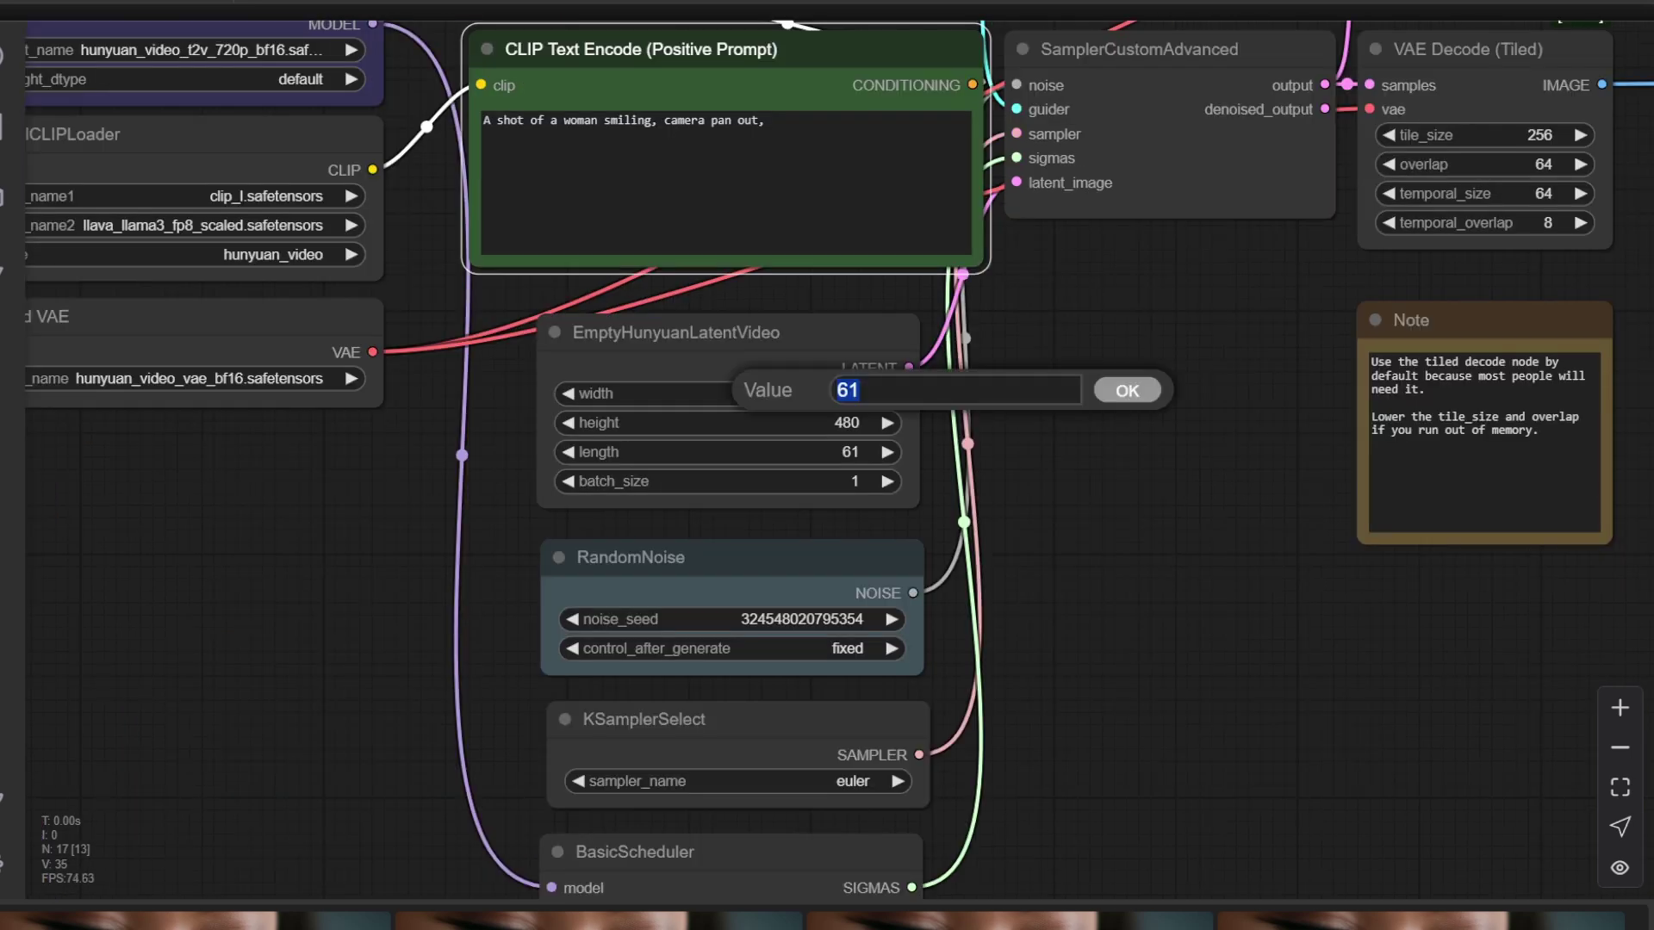
# - Keep length at 61 and set RandomNoise control_after_generate to randomize
pyautogui.press('Return')
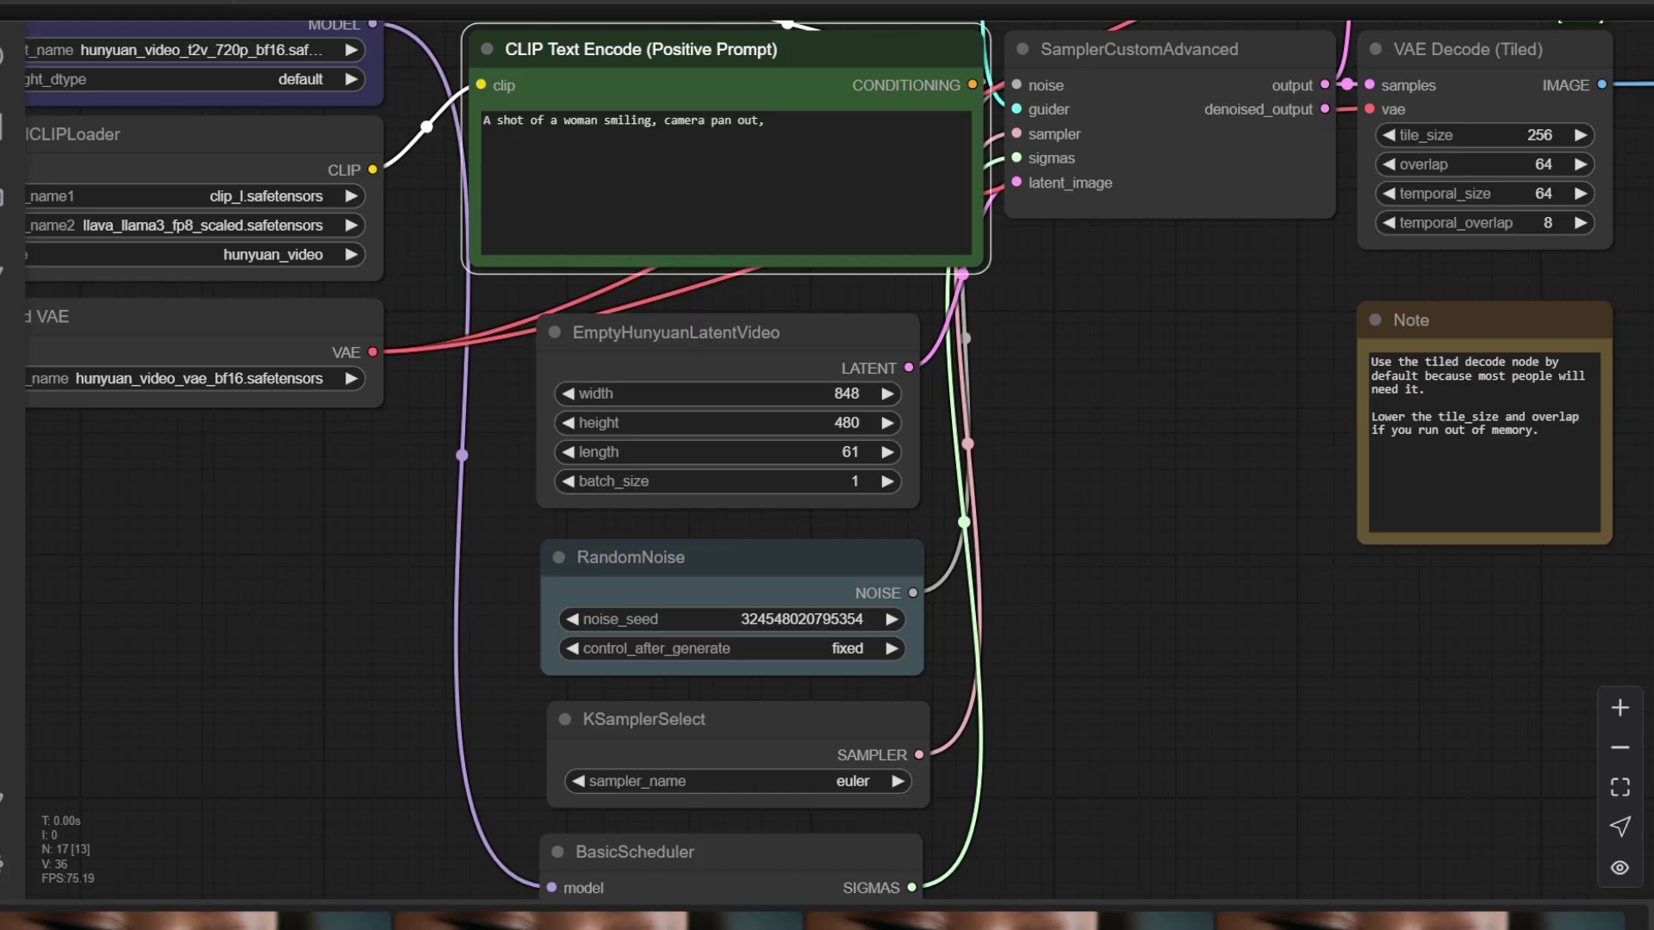
pyautogui.click(891, 648)
pyautogui.click(892, 647)
pyautogui.click(891, 648)
pyautogui.moveTo(1120, 603); pyautogui.dragTo(701, 696)
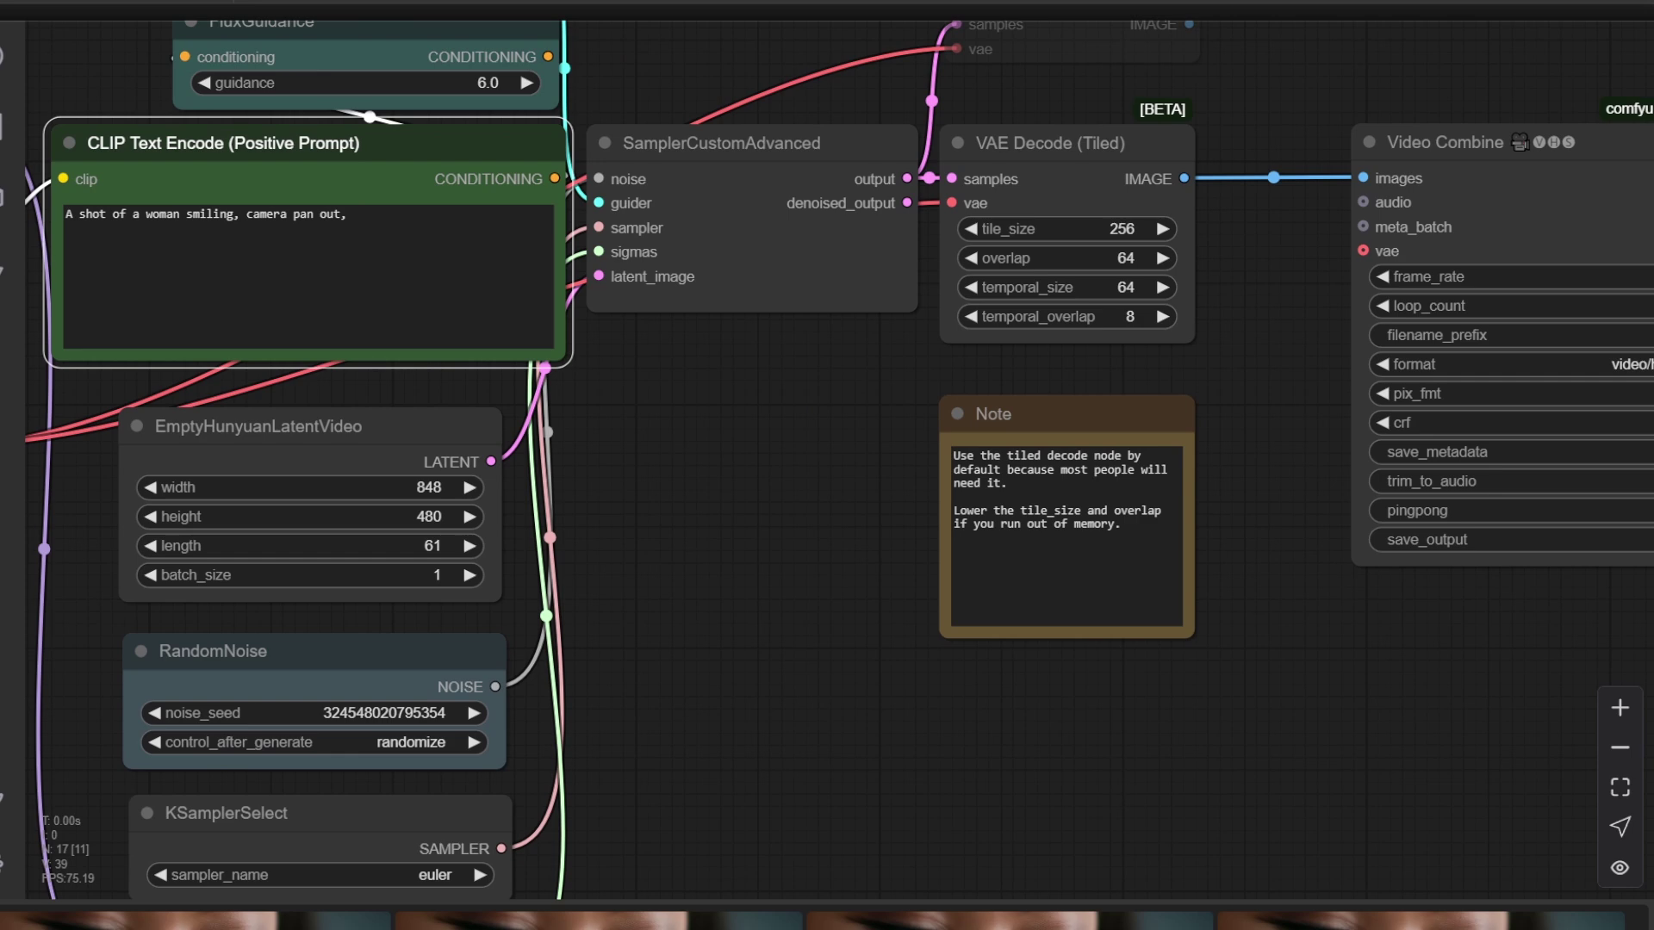
# - Zoom out on the workflow canvas
pyautogui.scroll(-1, 743, 641)
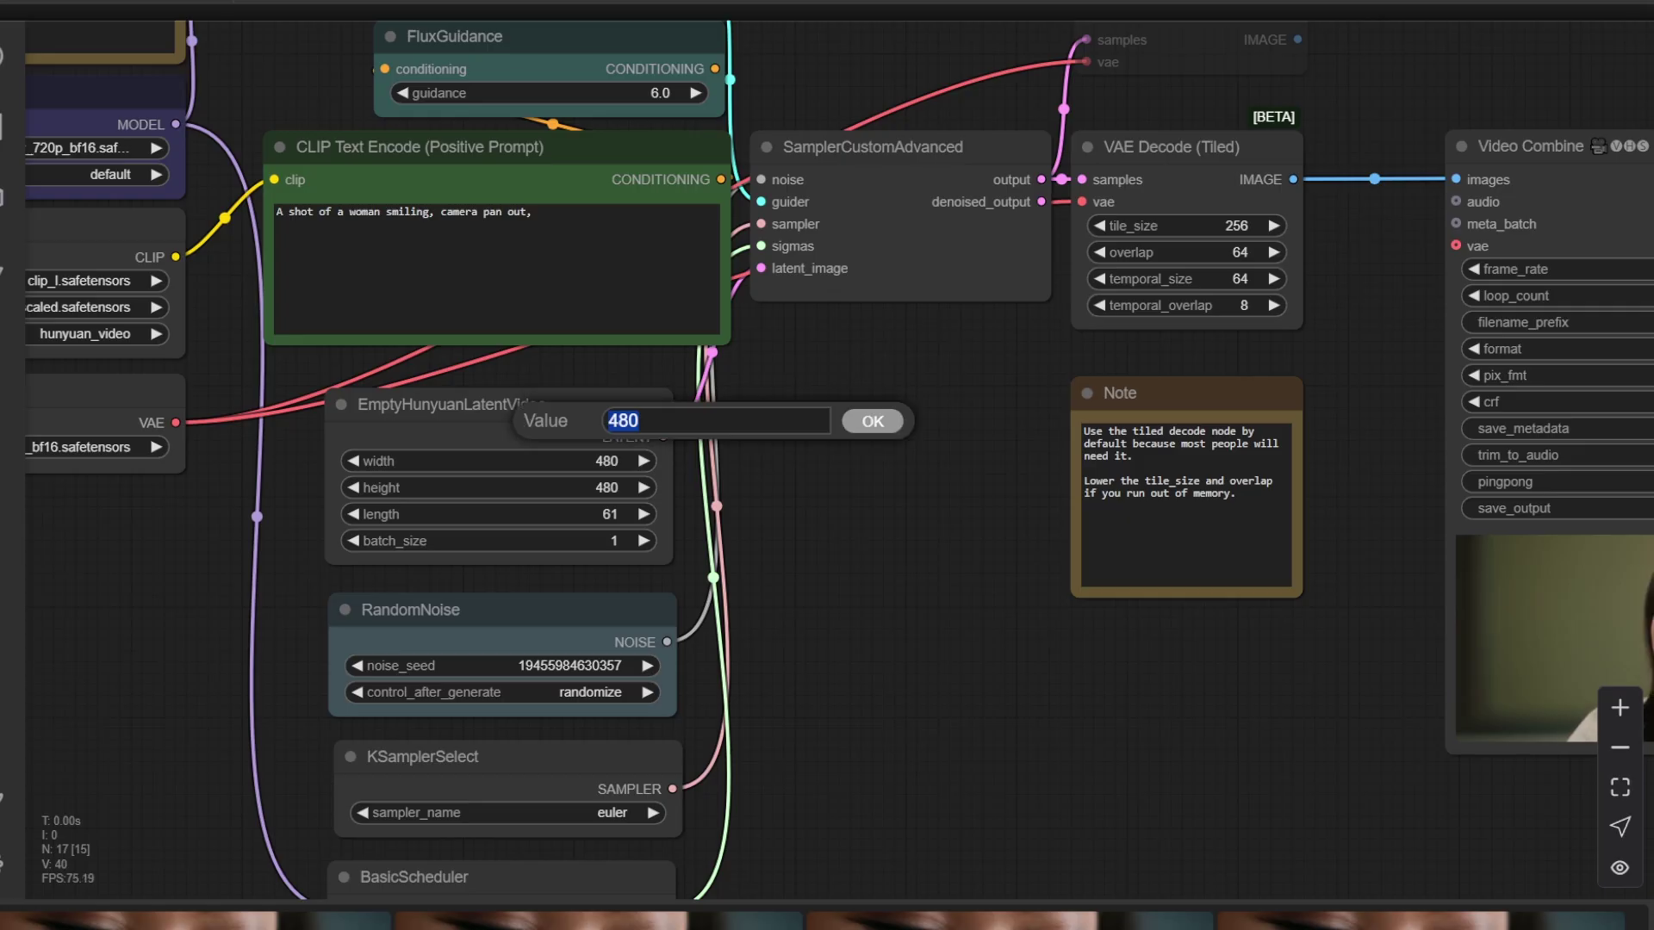
# - Set height to 848 and replace 'smiling' in the prompt with 'in a bikini at beach'
pyautogui.write('848')
pyautogui.press('Return')
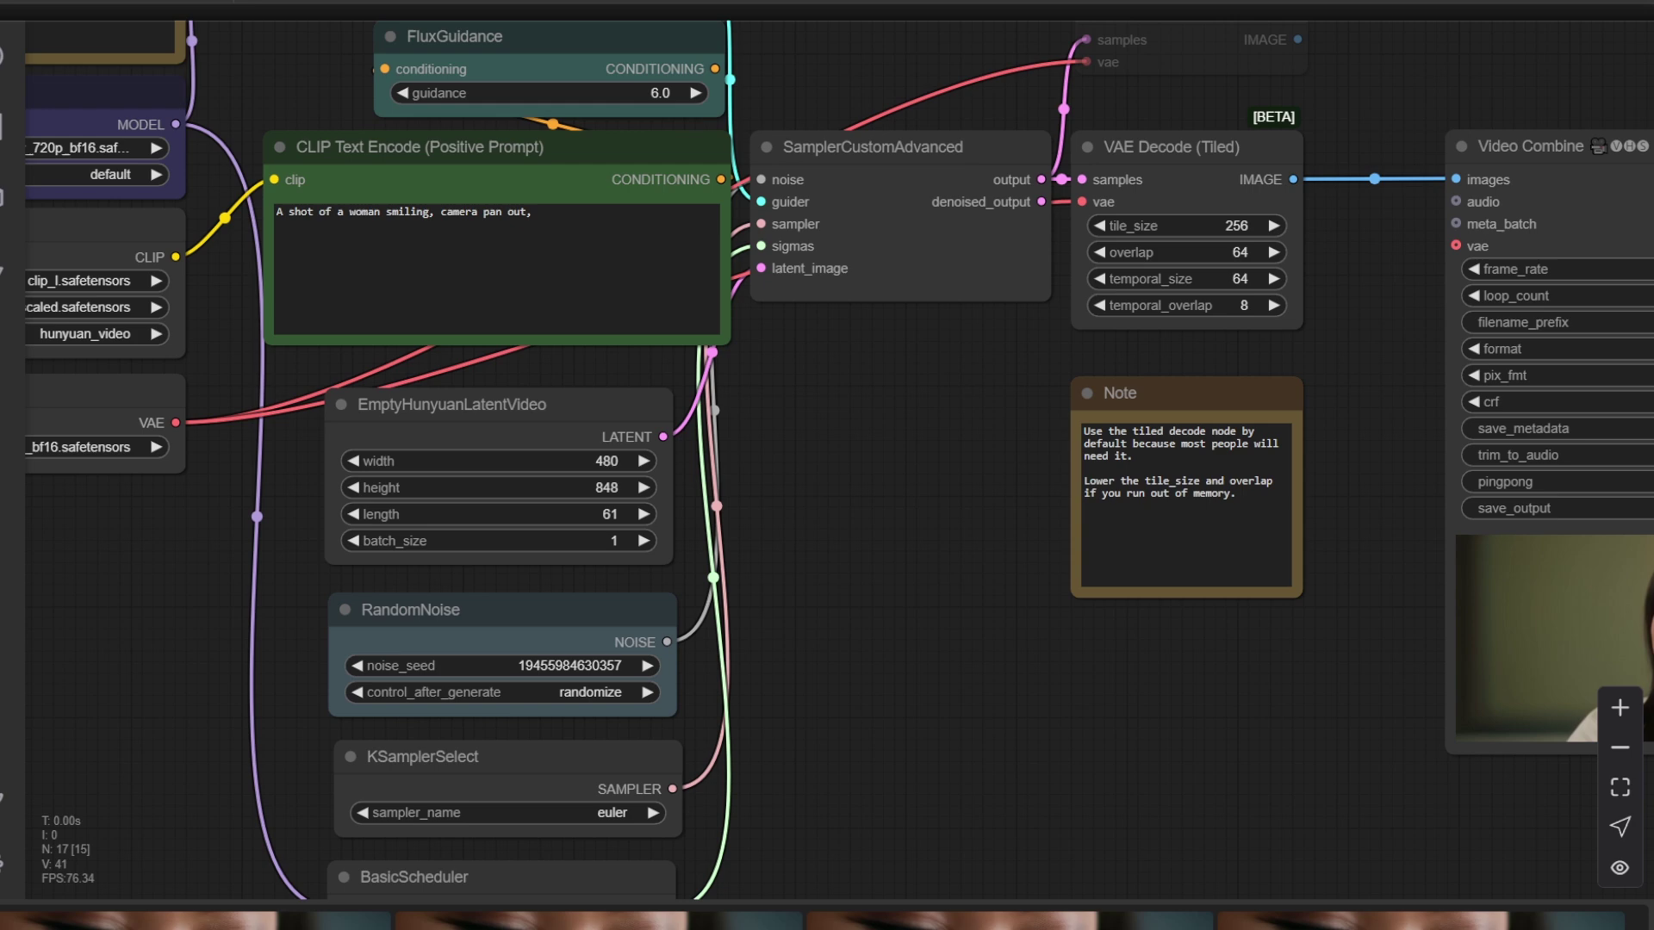
pyautogui.doubleClick(417, 212)
pyautogui.write('in a bikini at beach')
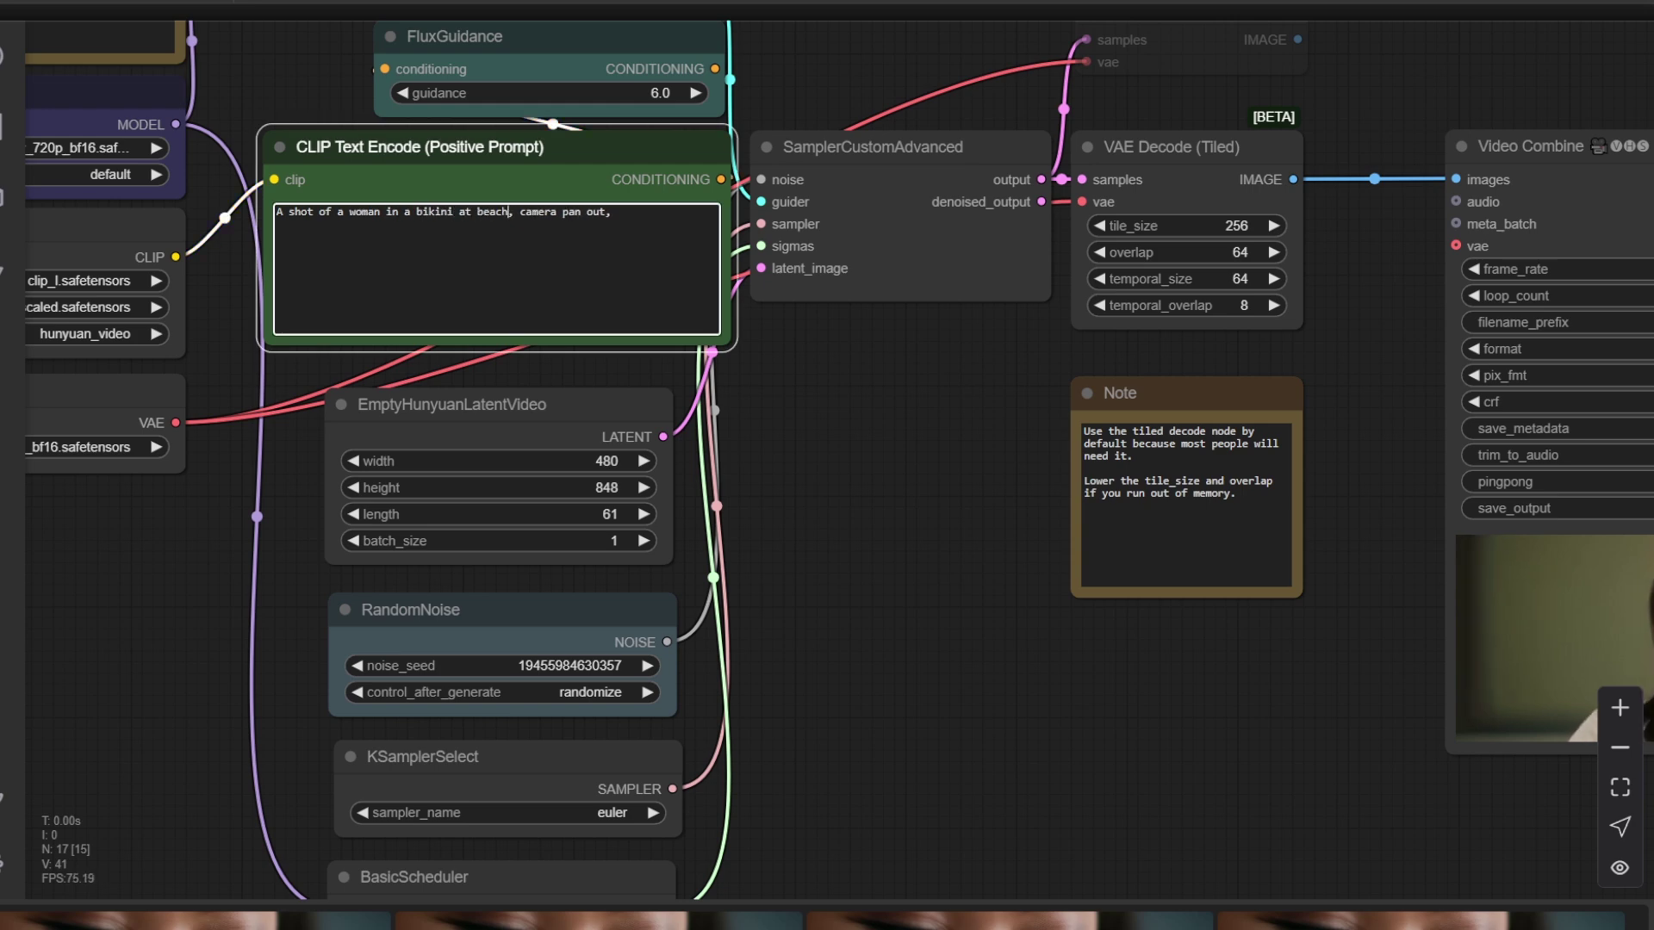
# - Pan the canvas to view the generated 480x848 portrait clip, then back to the latent settings
pyautogui.moveTo(904, 517); pyautogui.dragTo(434, 168)
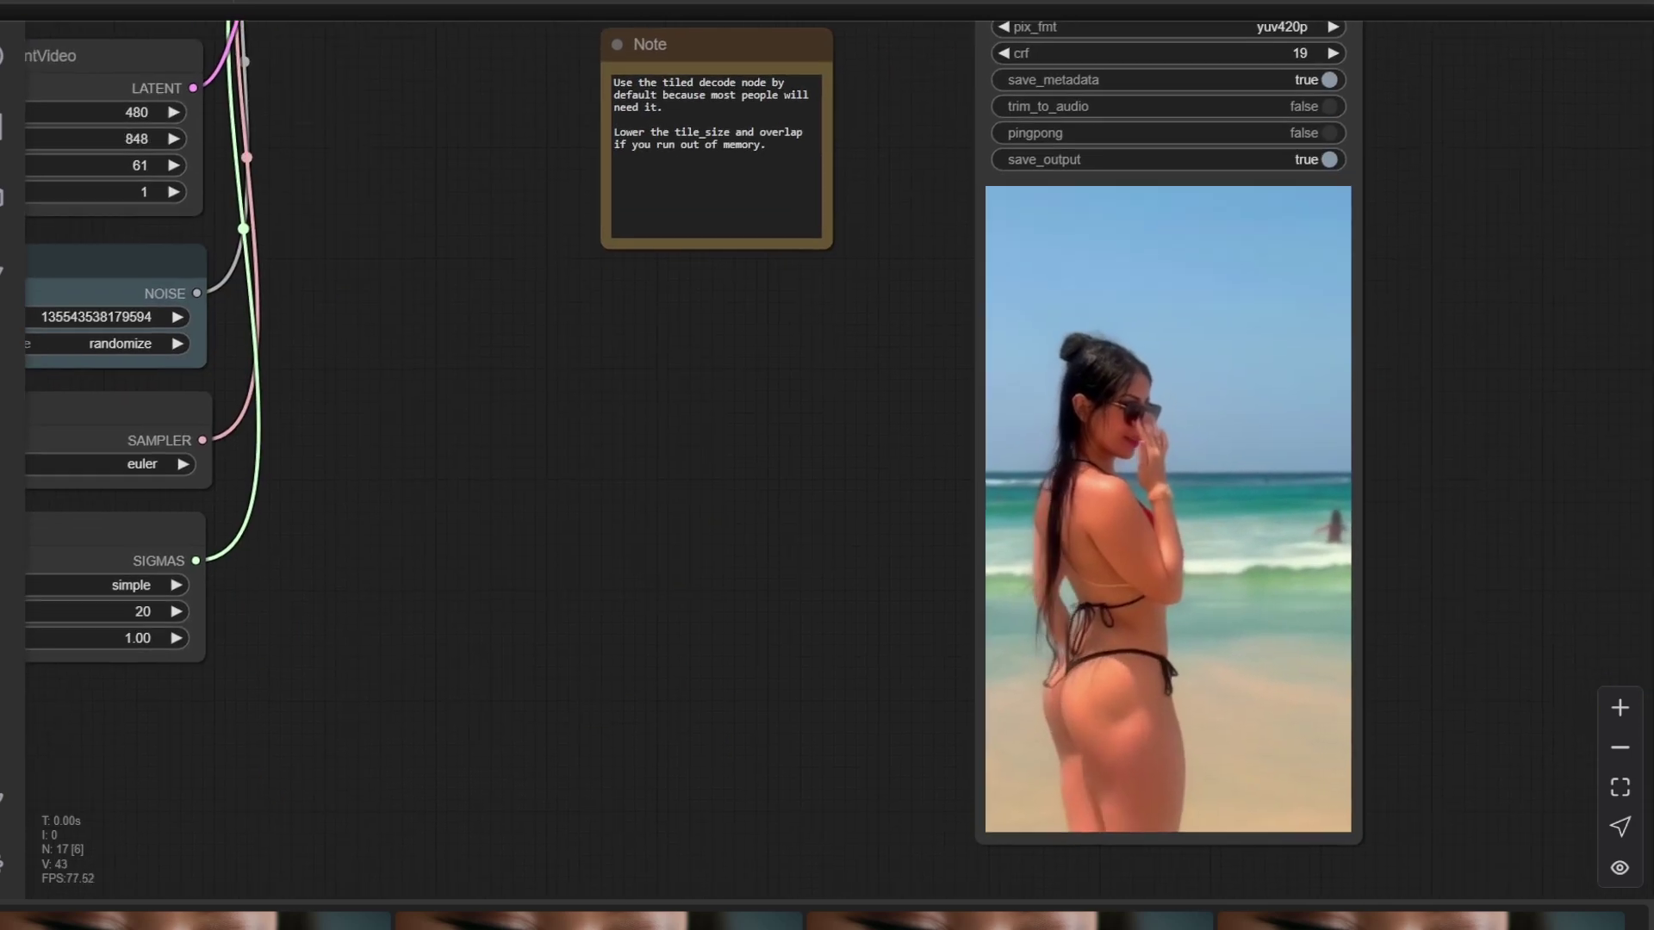
pyautogui.moveTo(517, 430); pyautogui.dragTo(1326, 582)
pyautogui.moveTo(827, 465); pyautogui.dragTo(1043, 668)
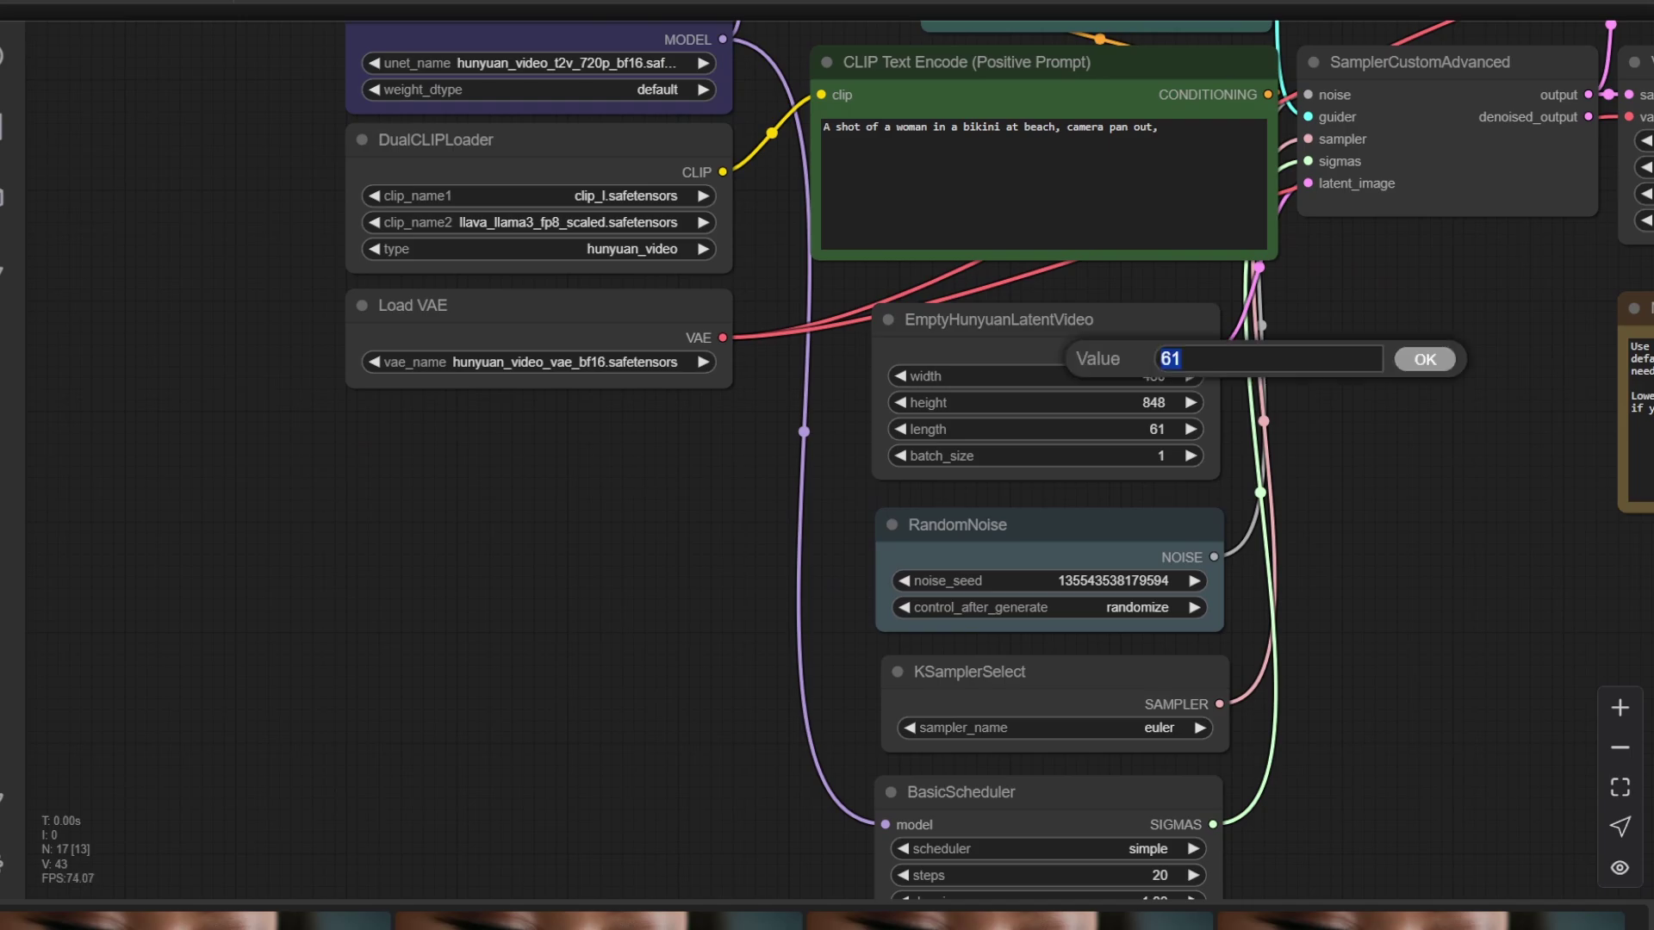
# - Set the video length to 89 frames
pyautogui.write('89')
pyautogui.press('Return')
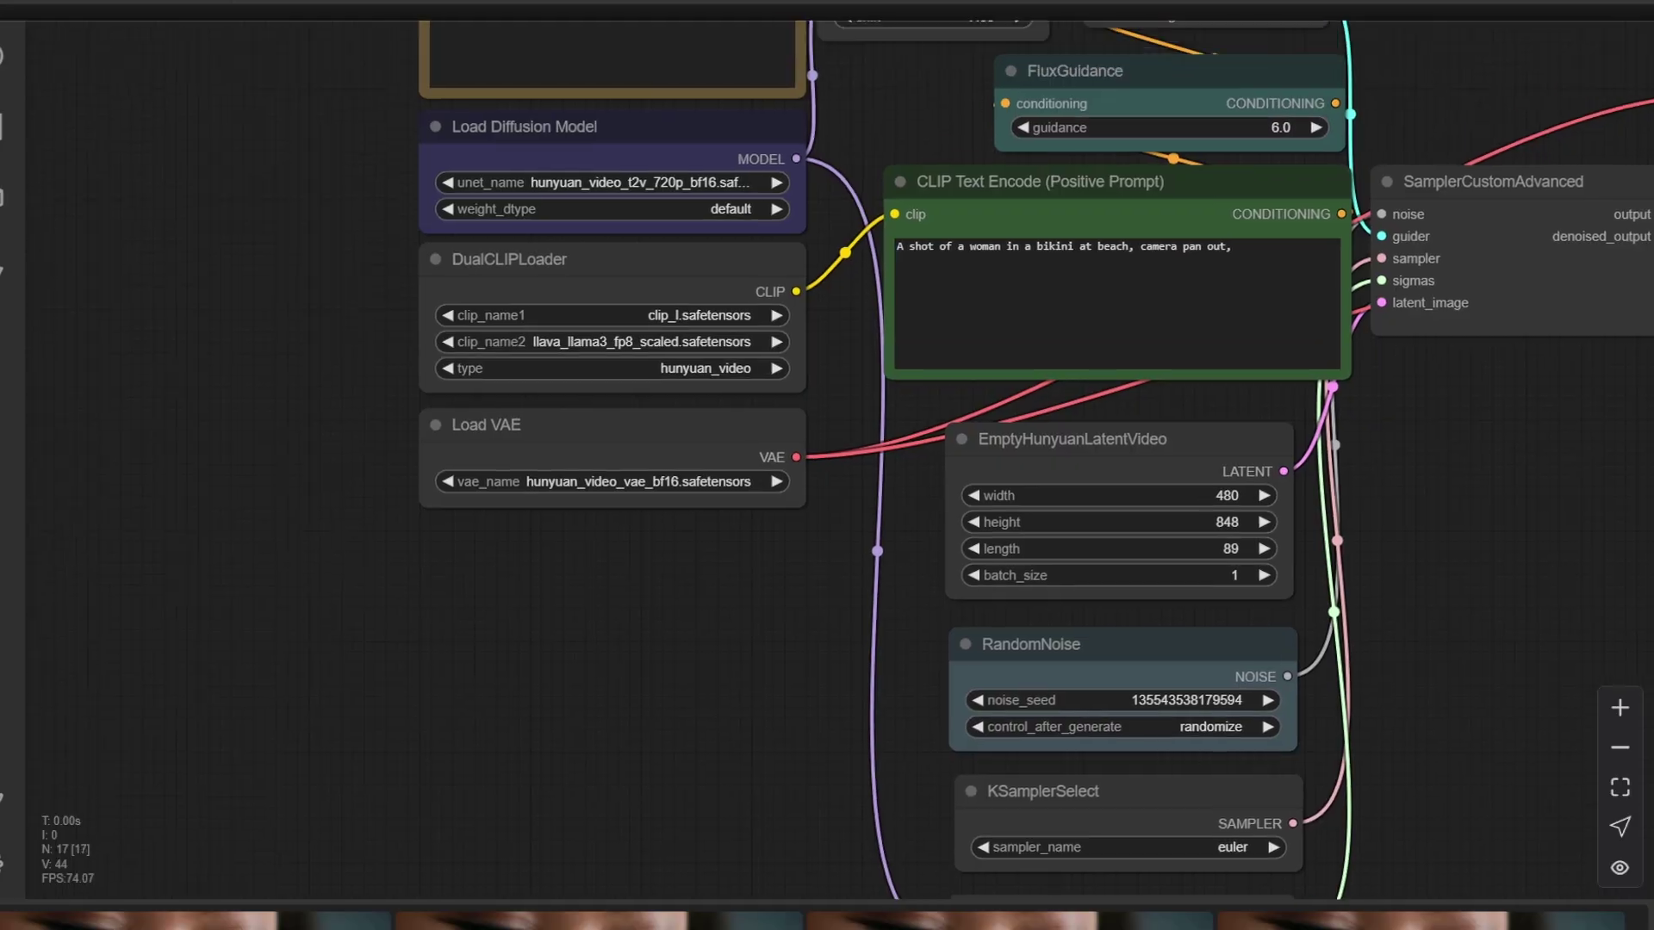
pyautogui.scroll(3, 827, 465)
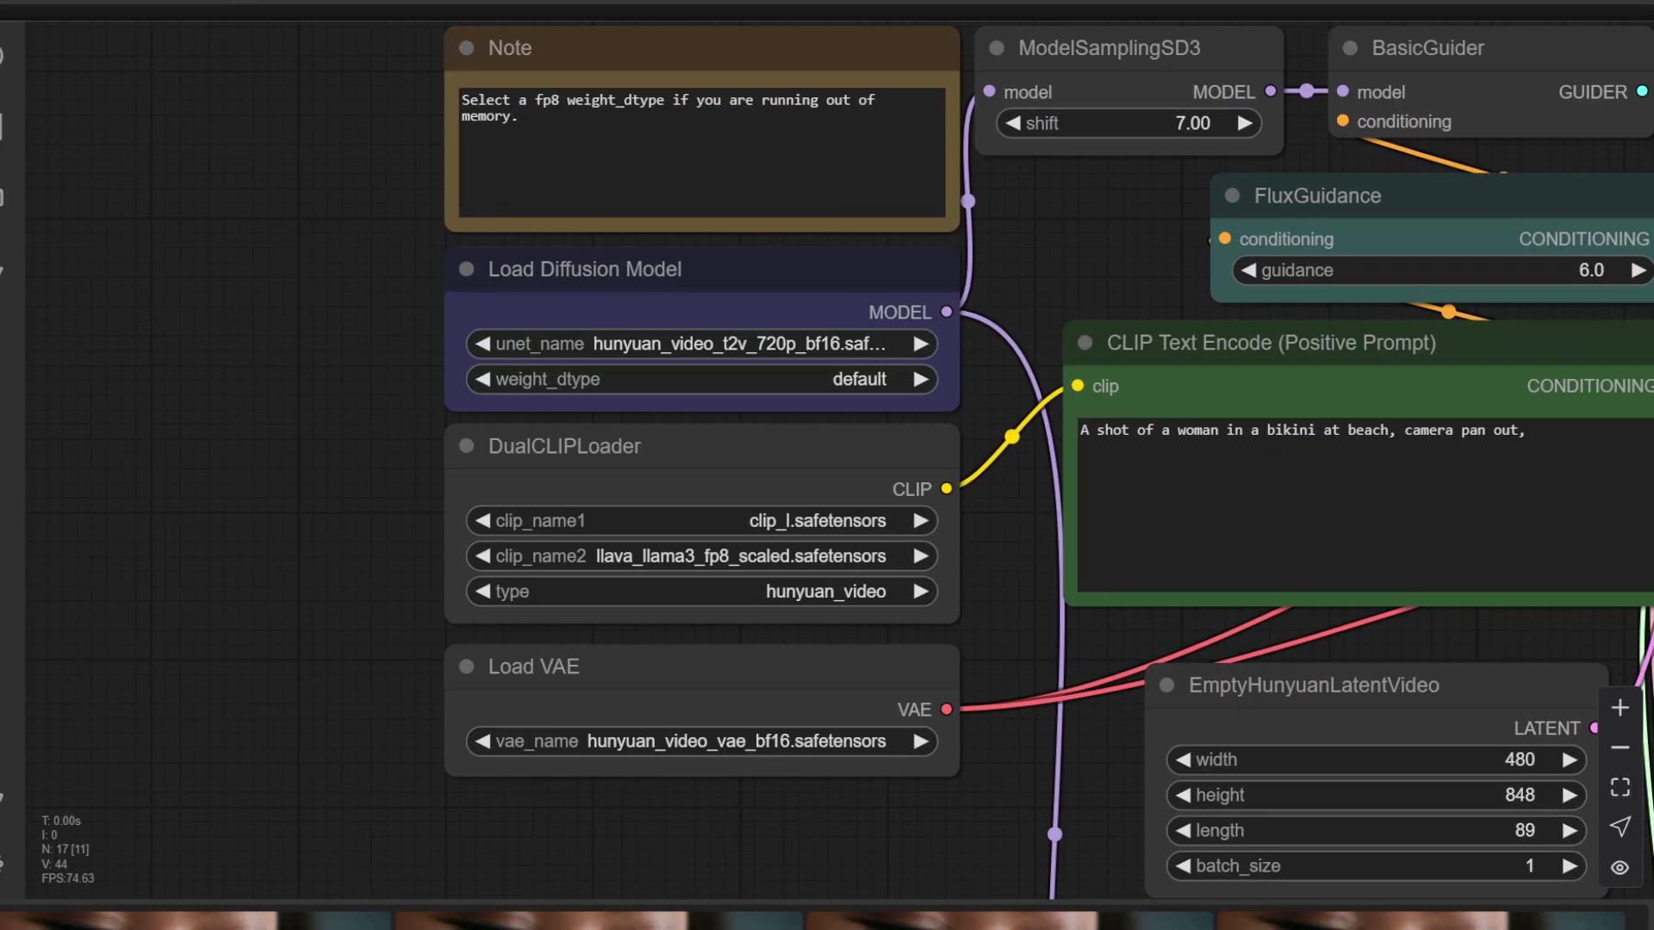
pyautogui.scroll(1, 754, 466)
# - Set the Load Diffusion Model weight_dtype to fp8_e4m3fn
pyautogui.click(863, 379)
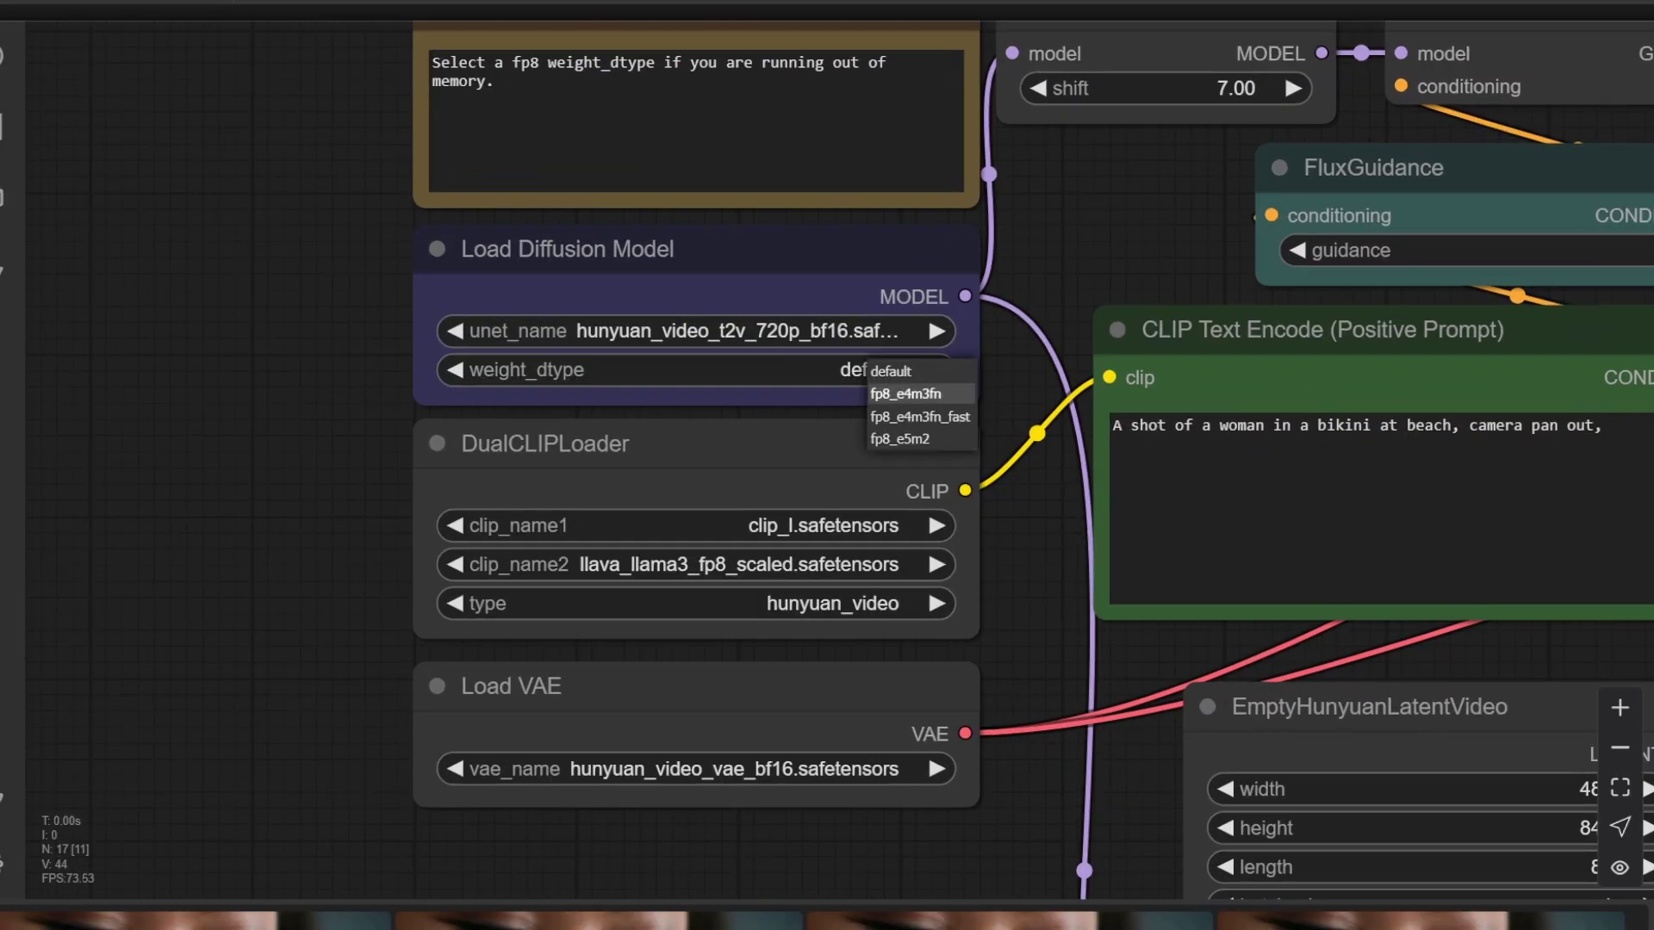
pyautogui.click(906, 394)
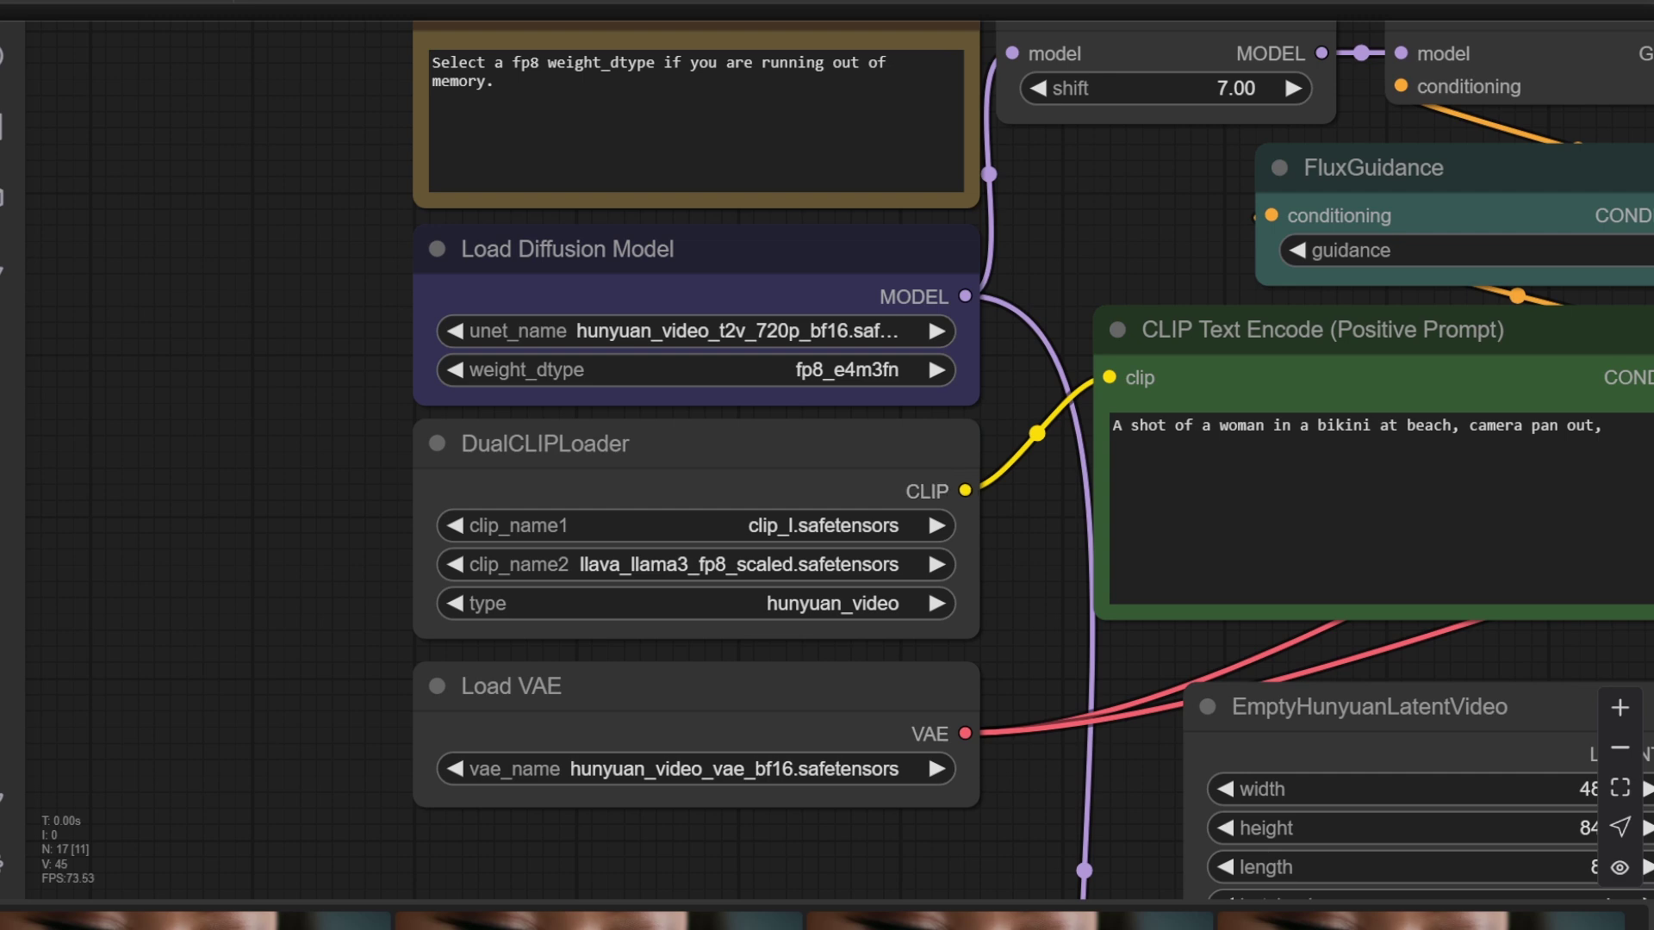
pyautogui.moveTo(1034, 654); pyautogui.dragTo(573, 621)
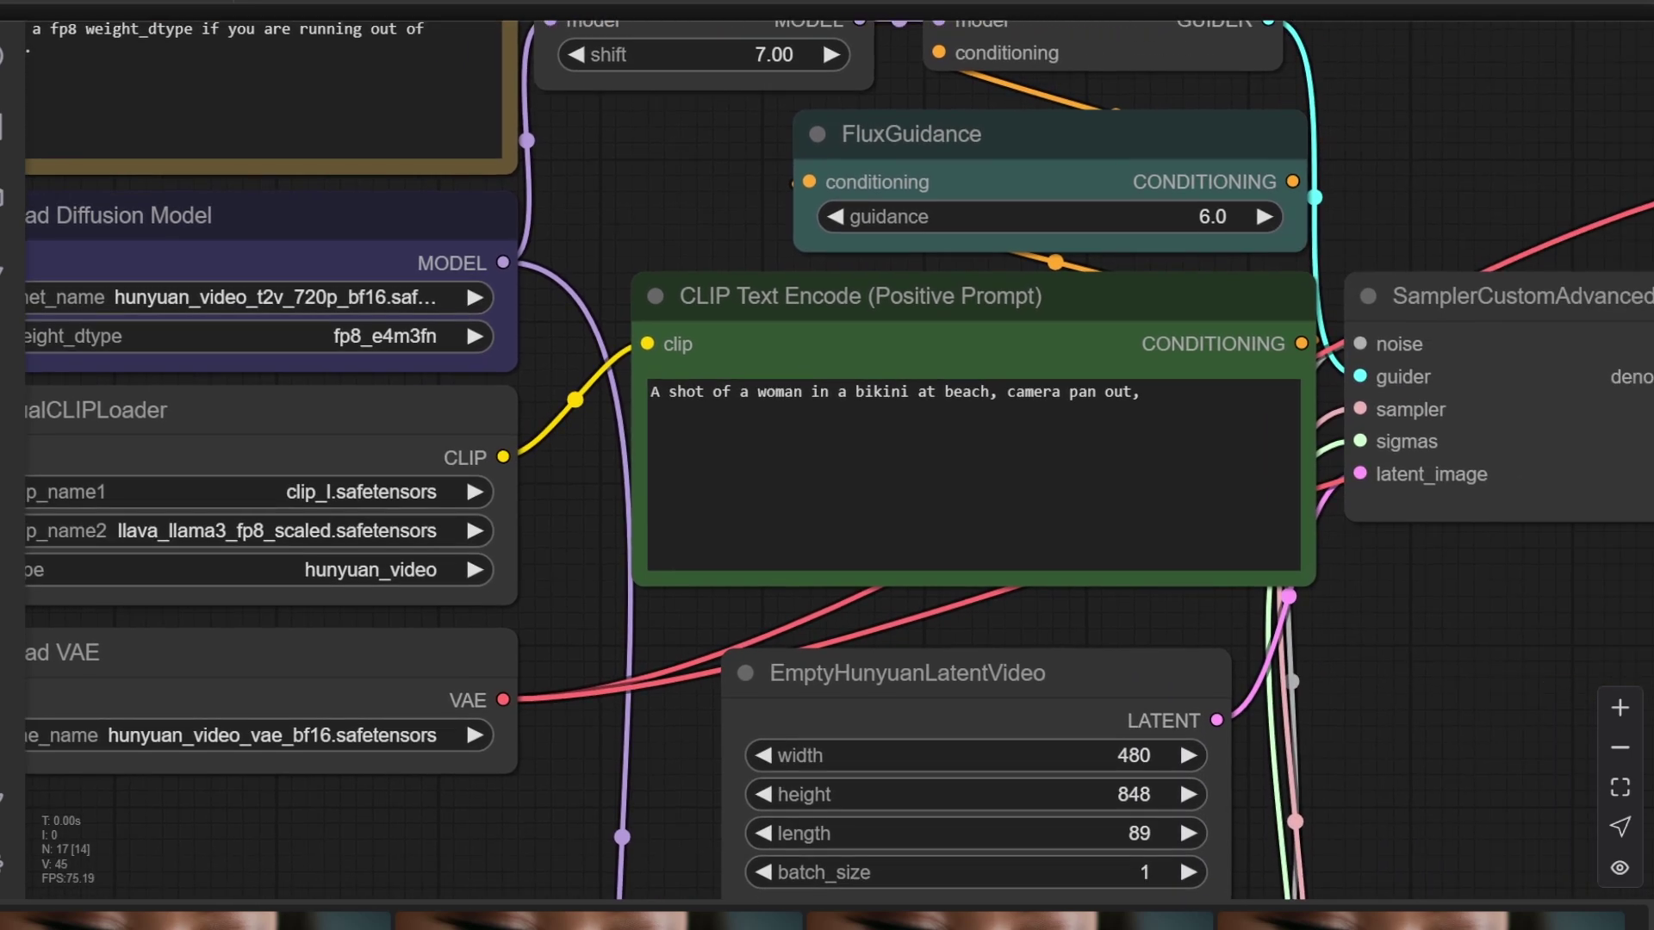
pyautogui.scroll(-8, 827, 465)
pyautogui.scroll(8, 1022, 431)
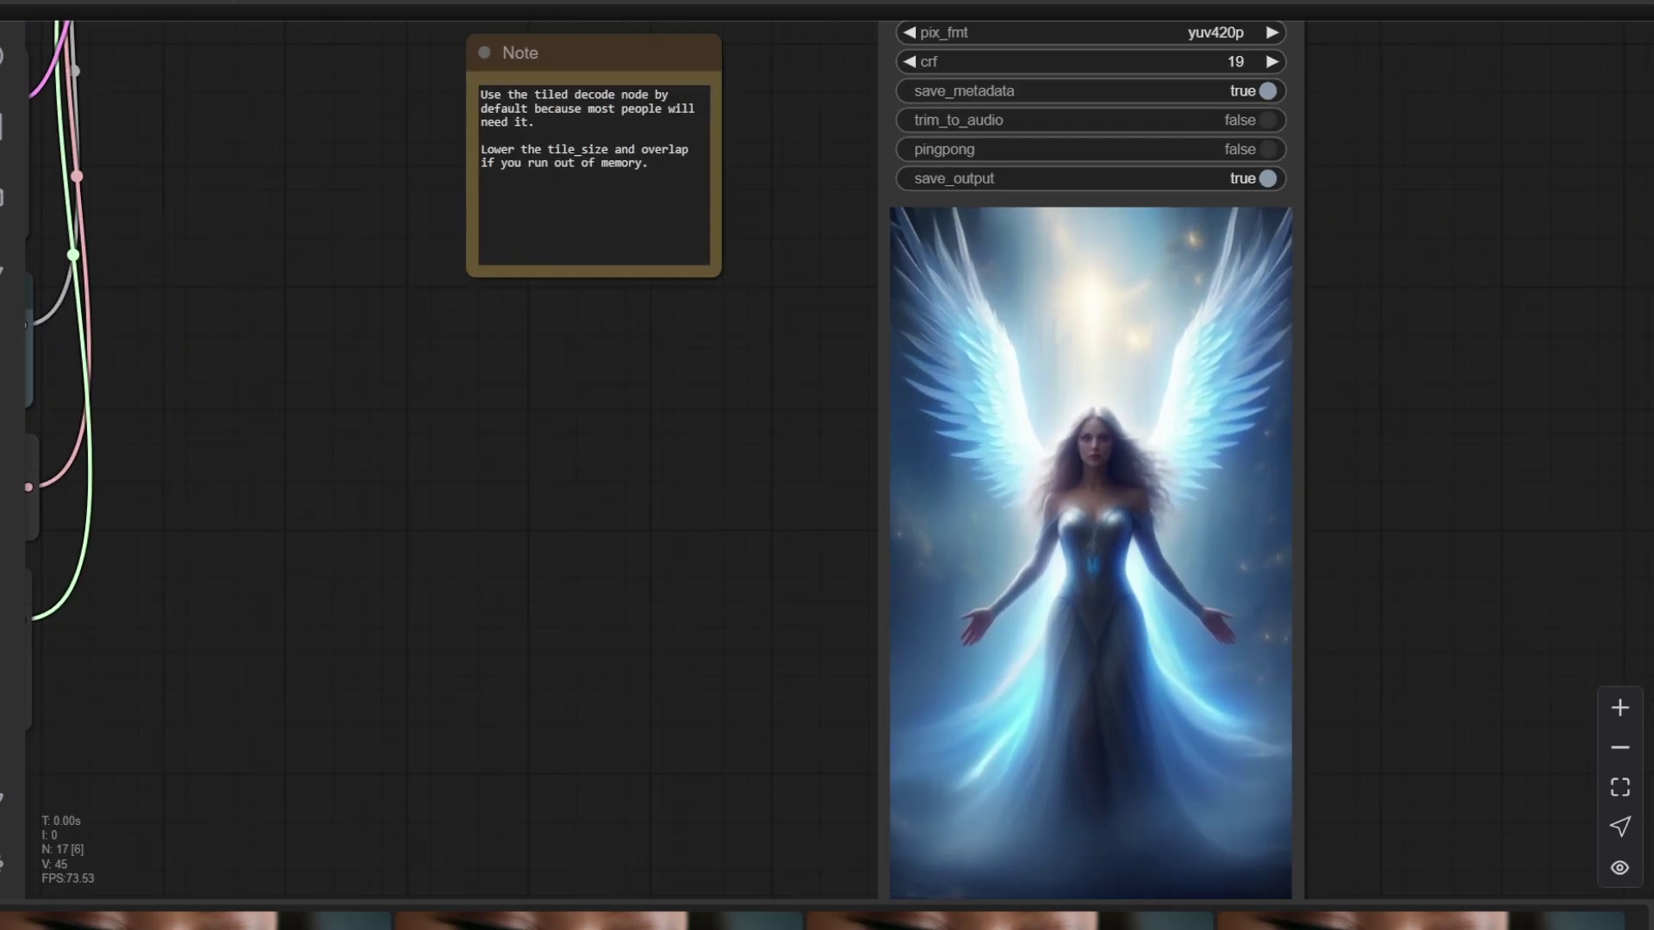